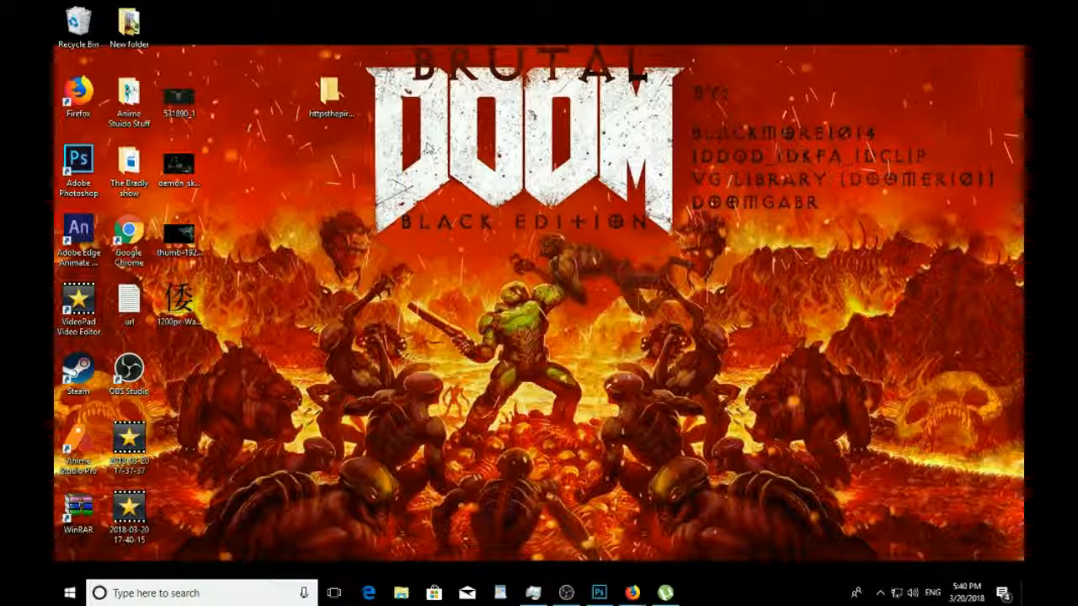
Open Firefox, go to Google and search for "pirate bays".
double_click(90, 112)
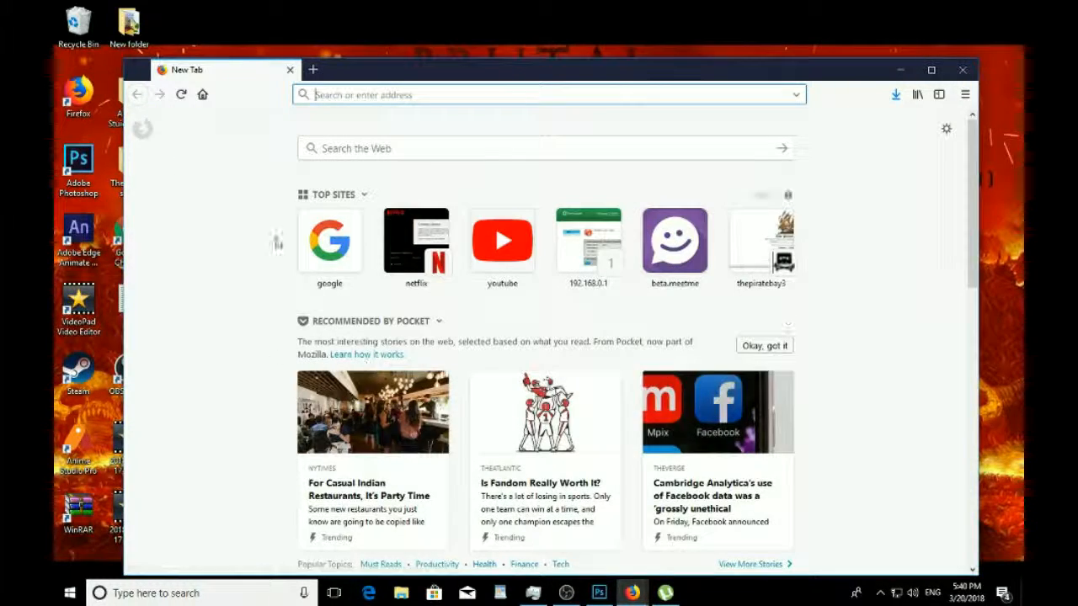
click(310, 244)
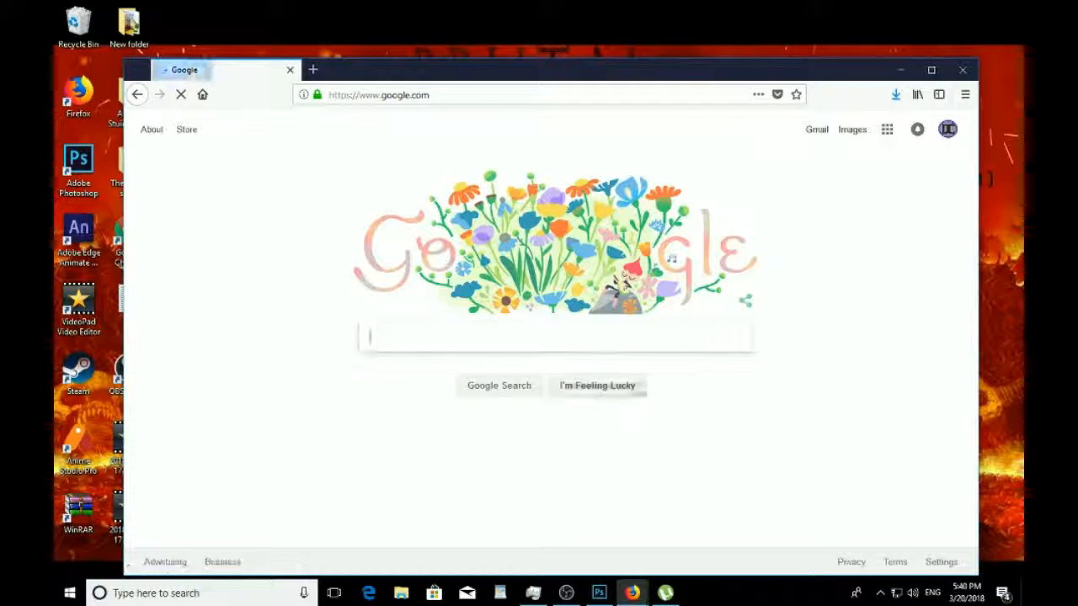
text(p)
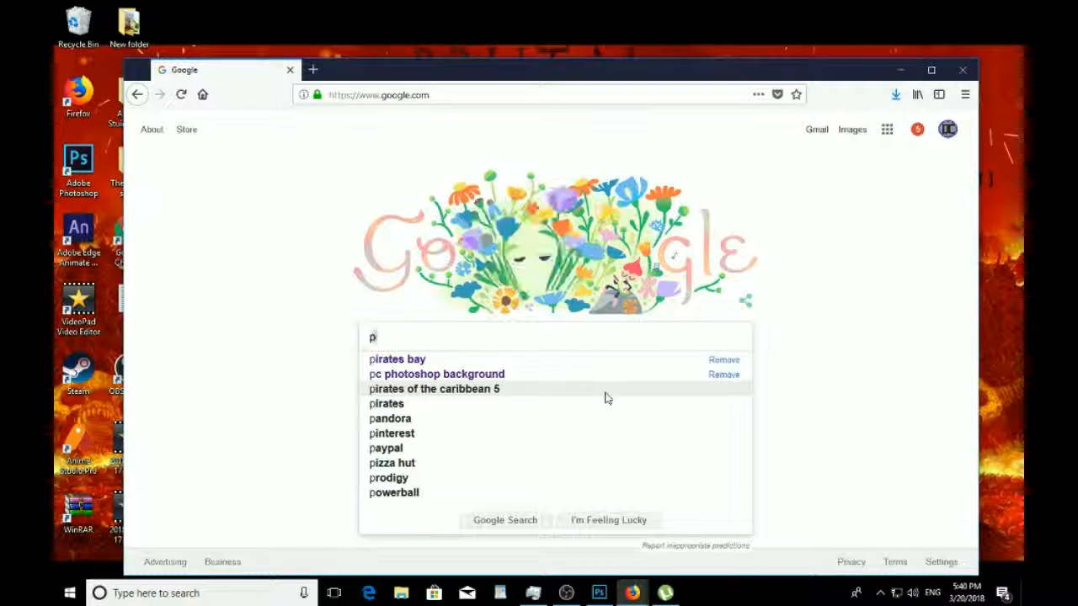
click(604, 399)
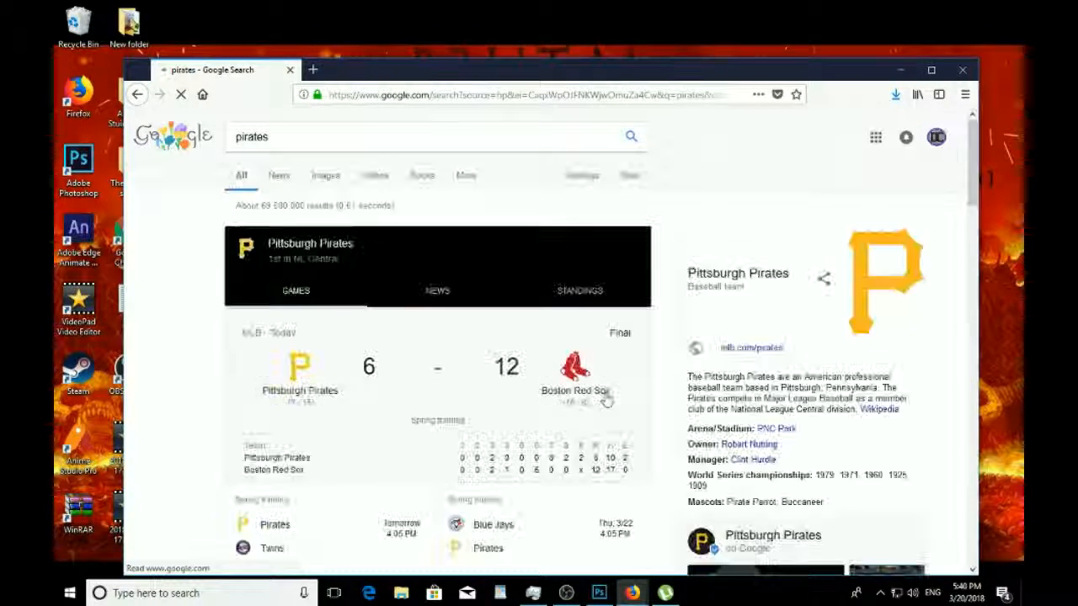
click(316, 136)
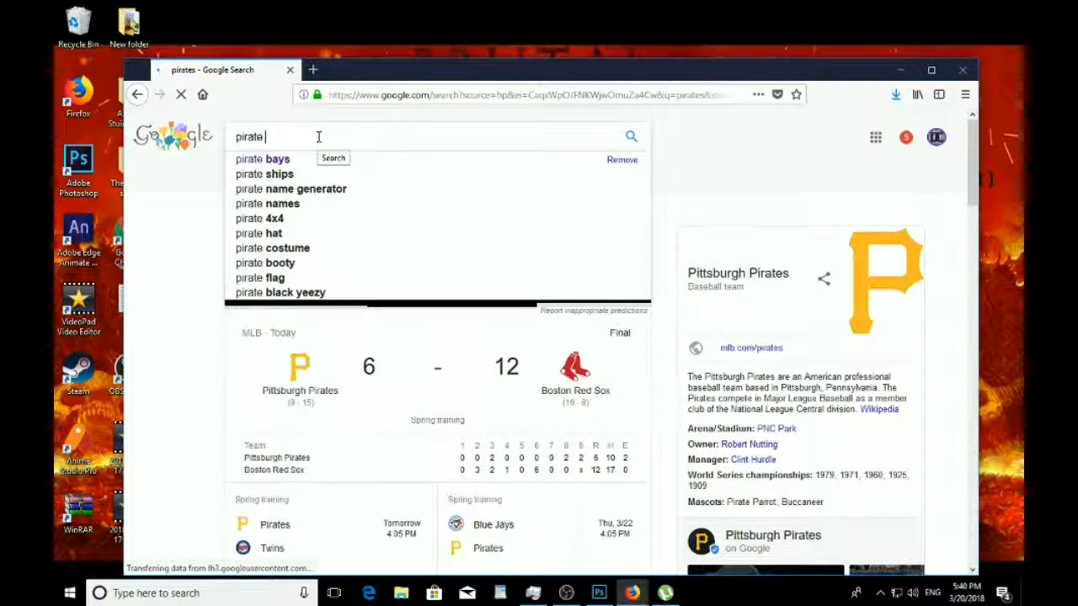
key(Down)
key(Return)
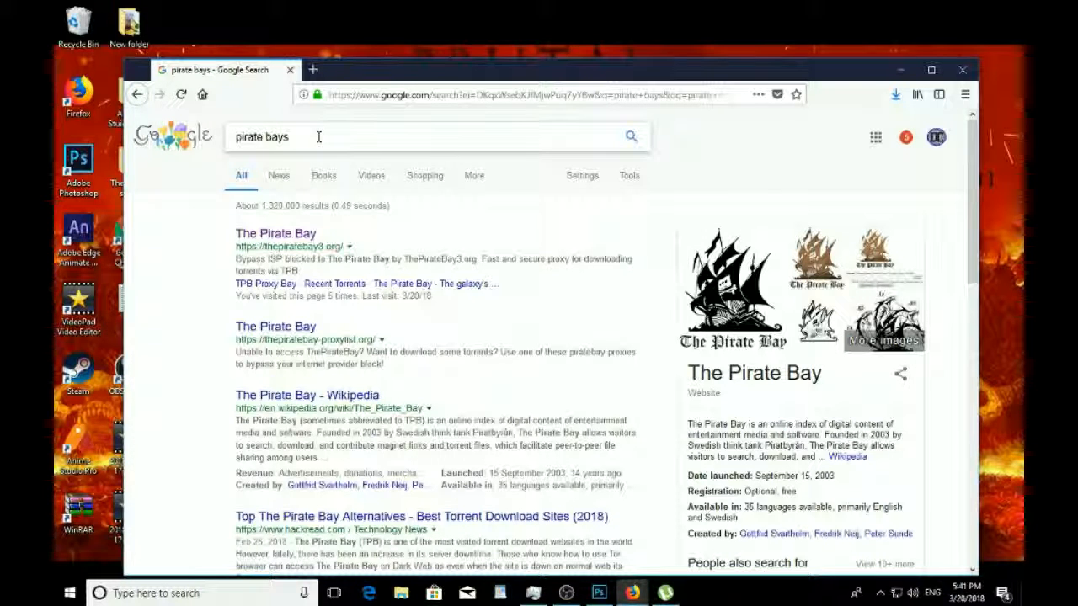
Open the thepiratebay3.org search result and restrict its search categories to Applications only, closing the pop-up window.
click(304, 237)
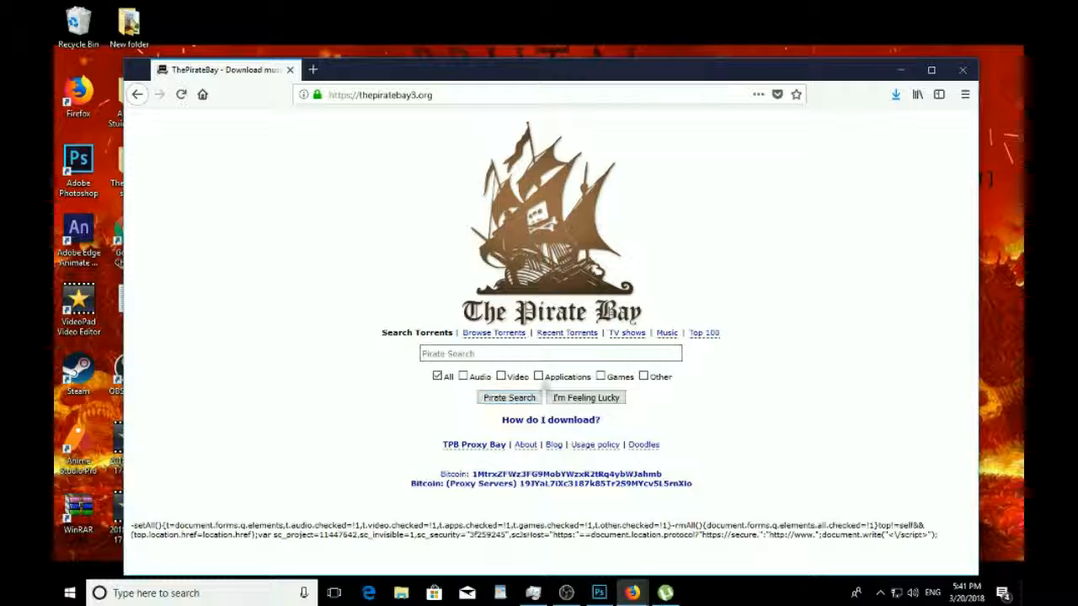
click(538, 376)
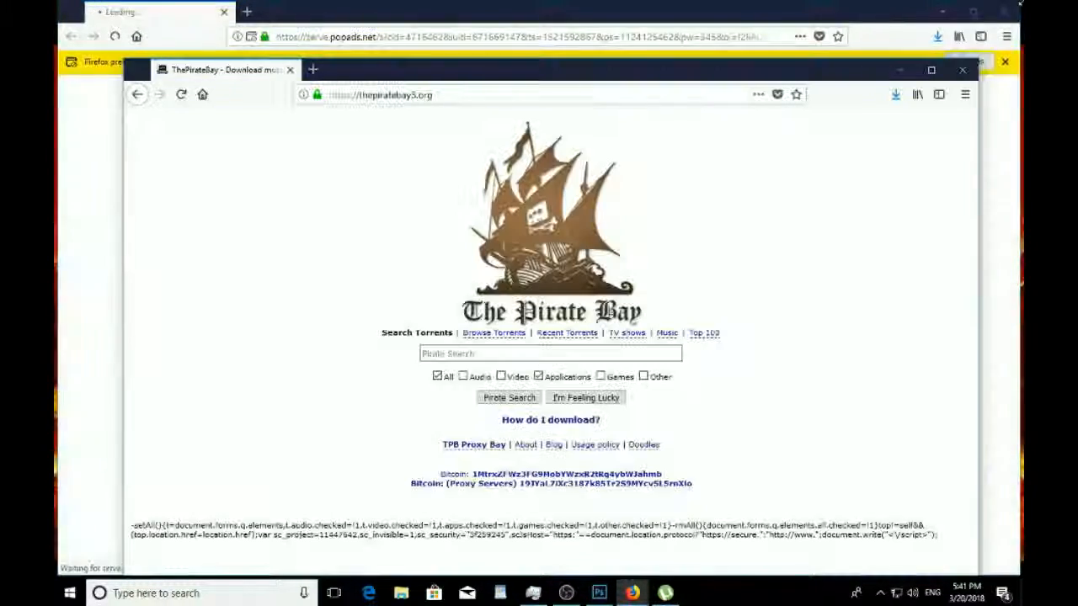
click(974, 31)
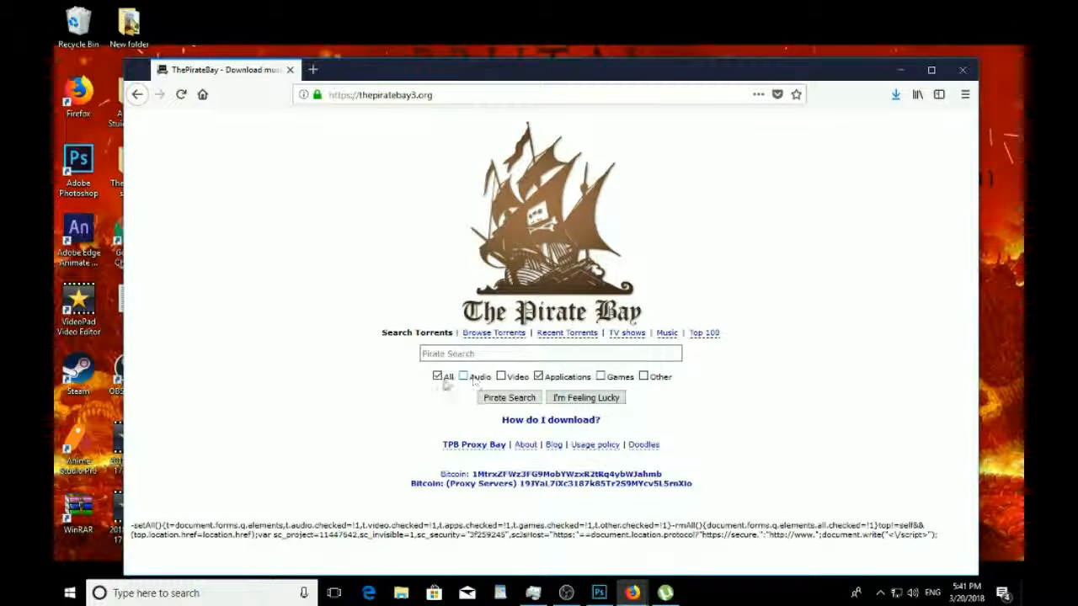
click(436, 378)
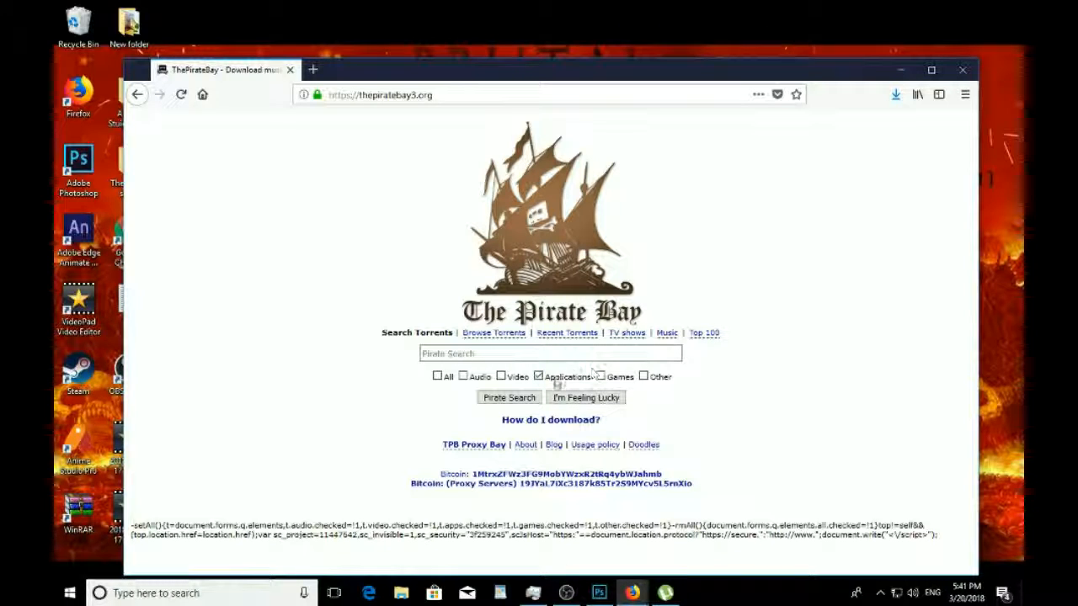
Search the site's torrents for "photoshop".
click(545, 354)
text(p)
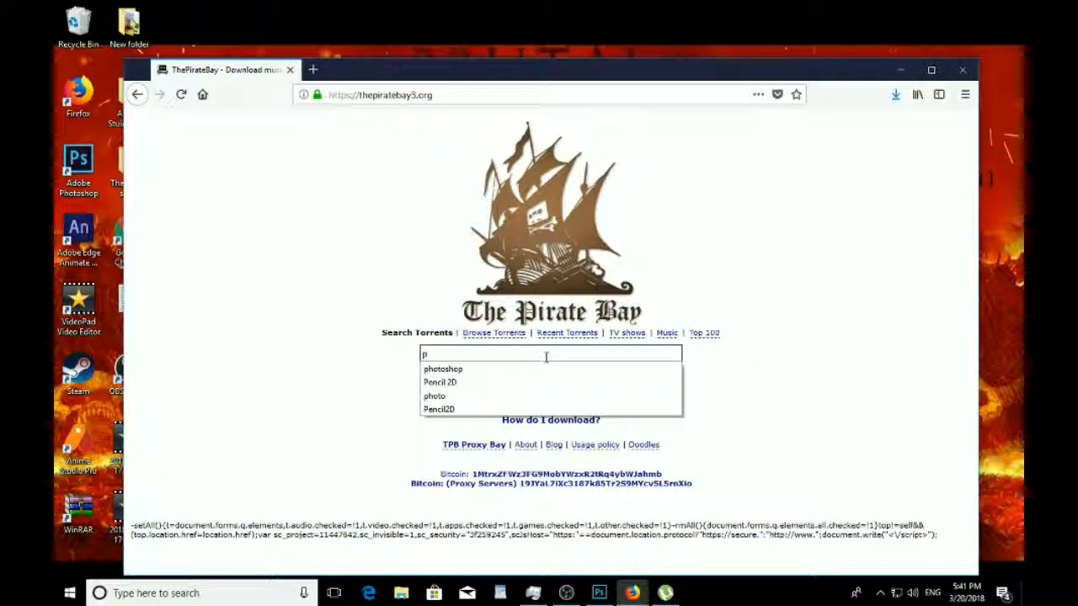
click(443, 369)
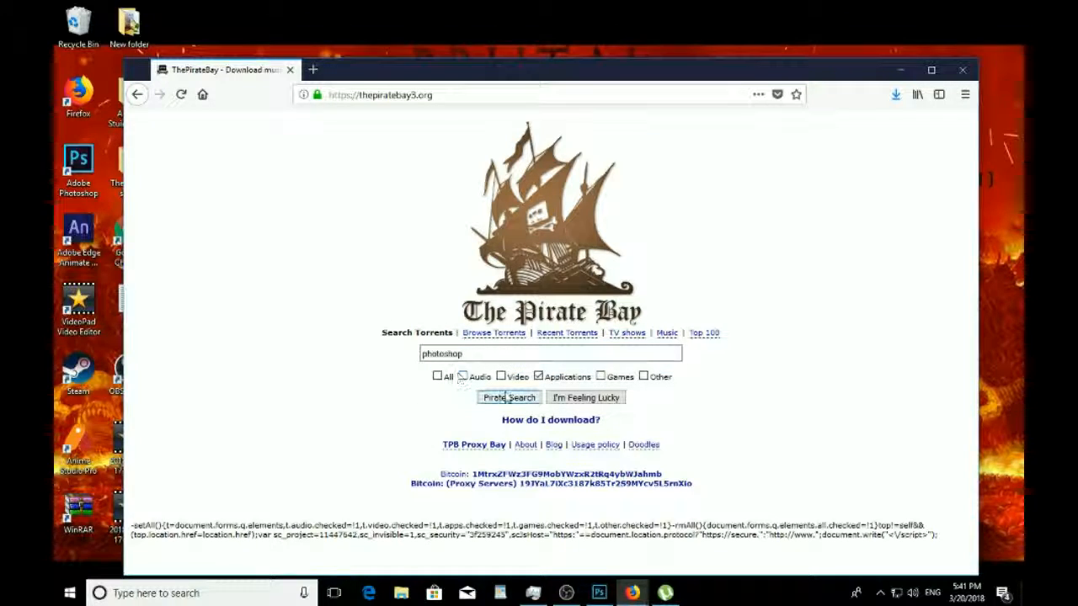
click(508, 398)
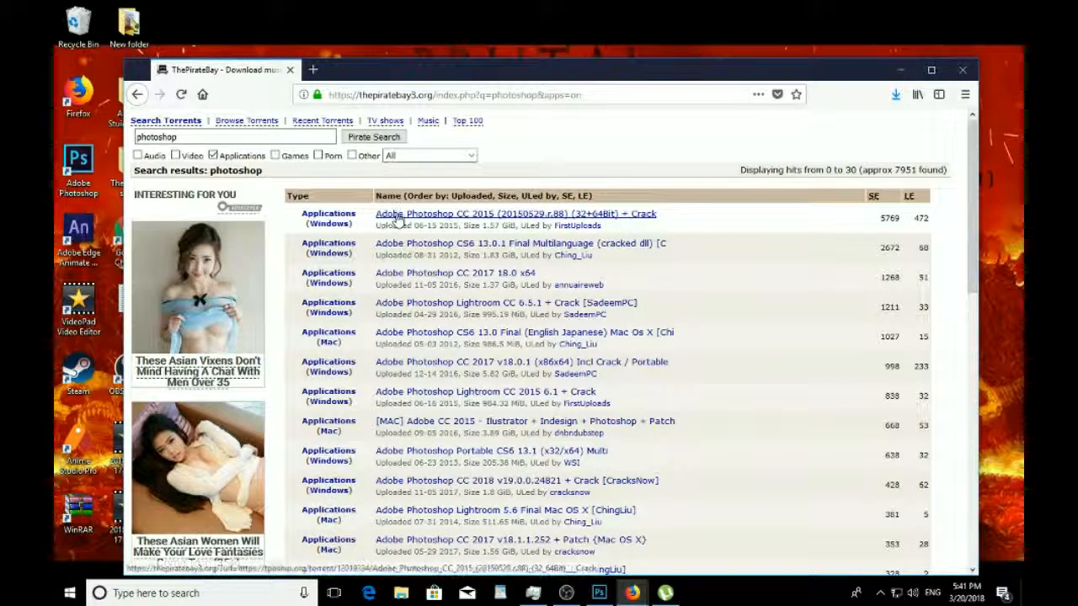
Open the Adobe Photoshop CC 2015 (32+64Bit) torrent page and send its magnet link to µTorrent, closing the advertising window.
drag(396, 215, 398, 218)
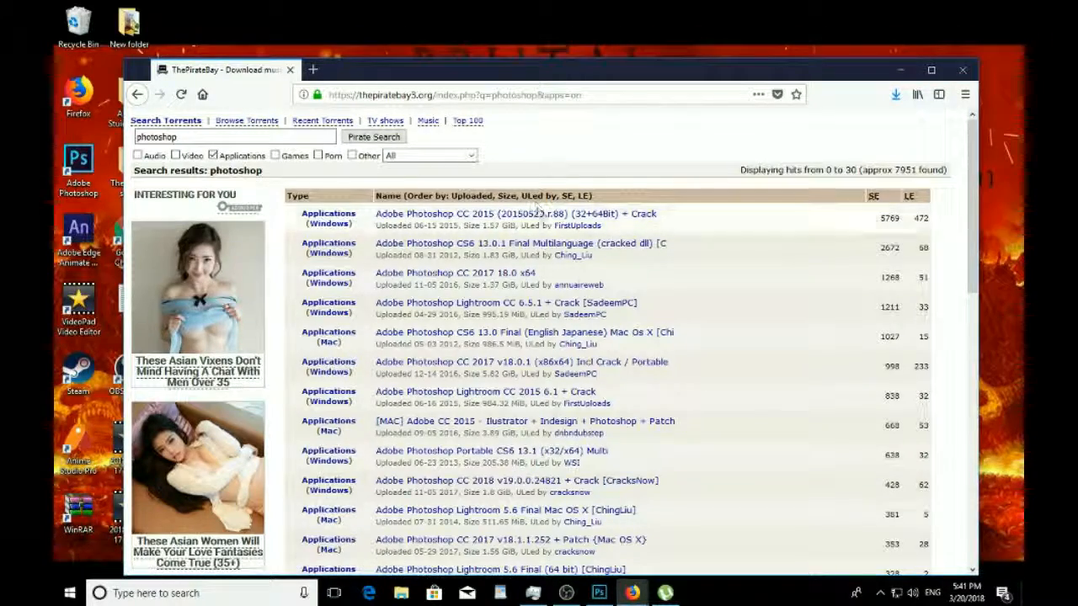
click(538, 214)
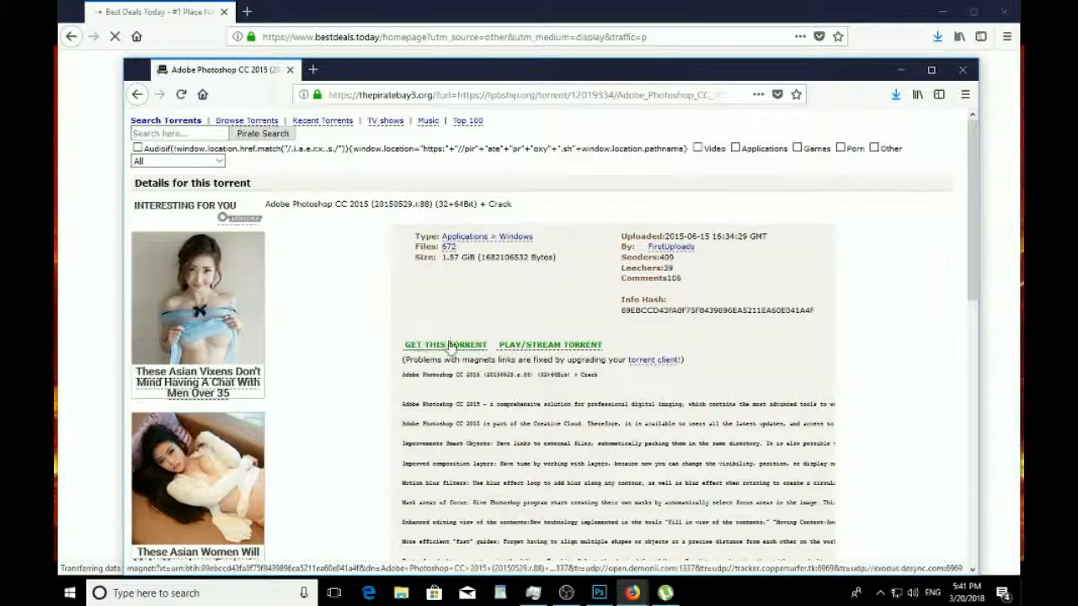
click(416, 345)
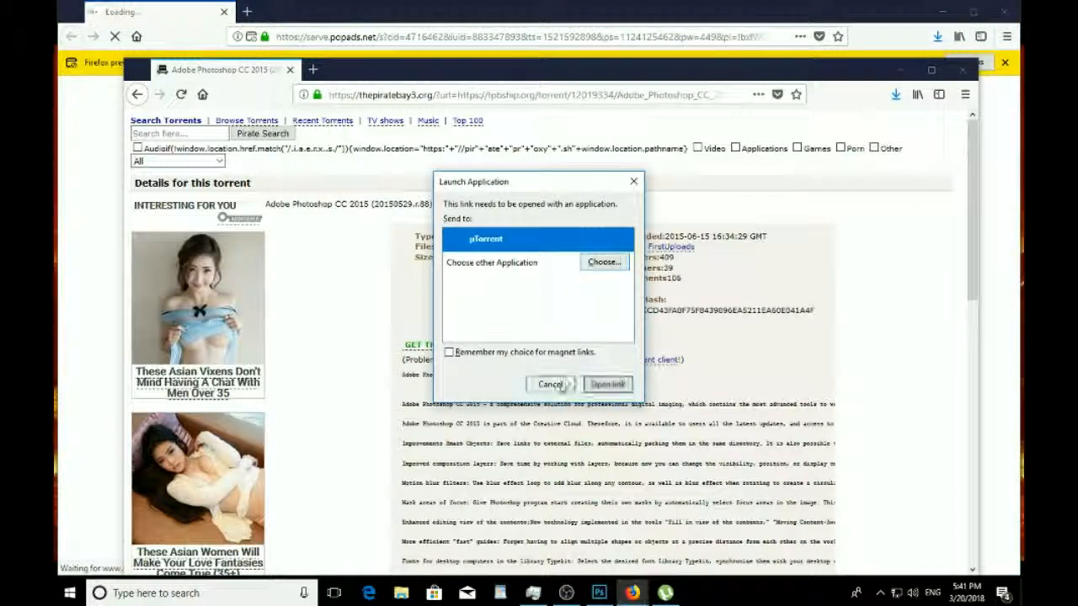
click(606, 384)
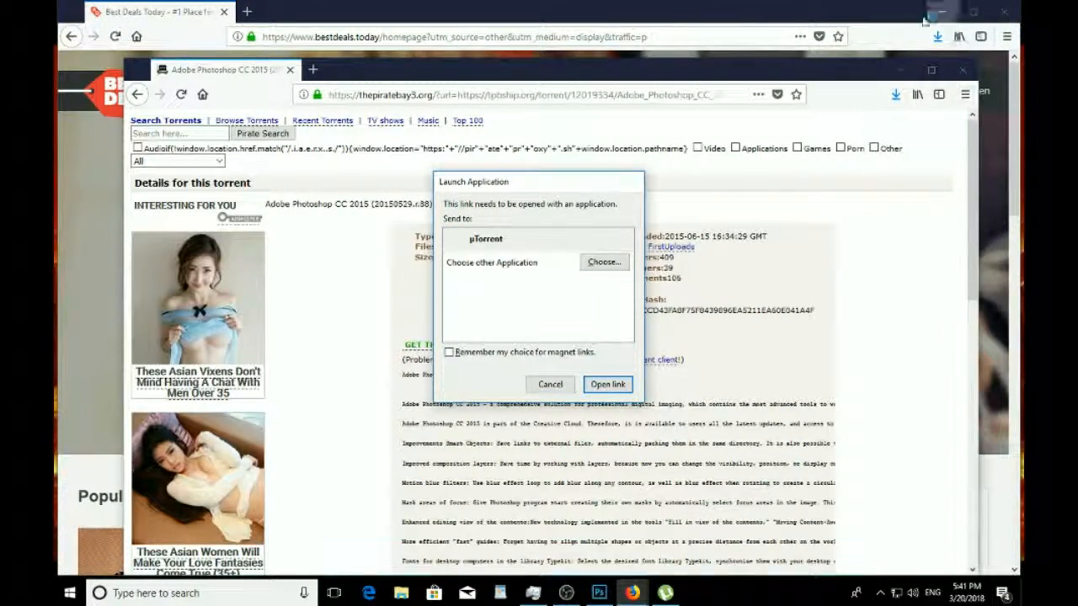
click(1001, 11)
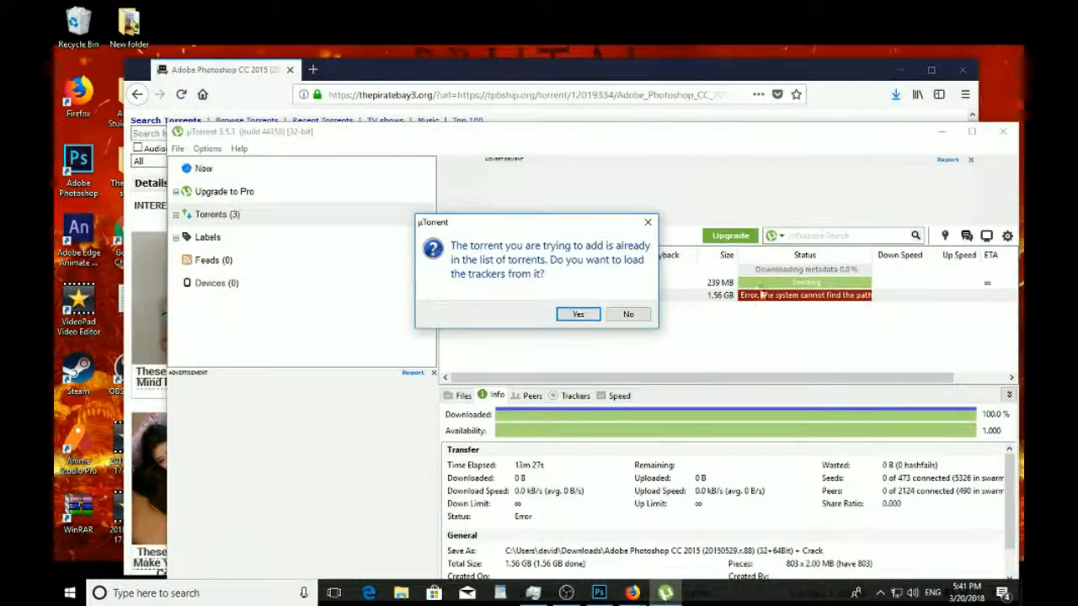
Decline loading the trackers for the duplicate torrent and close the Firefox window with the torrent page.
click(628, 314)
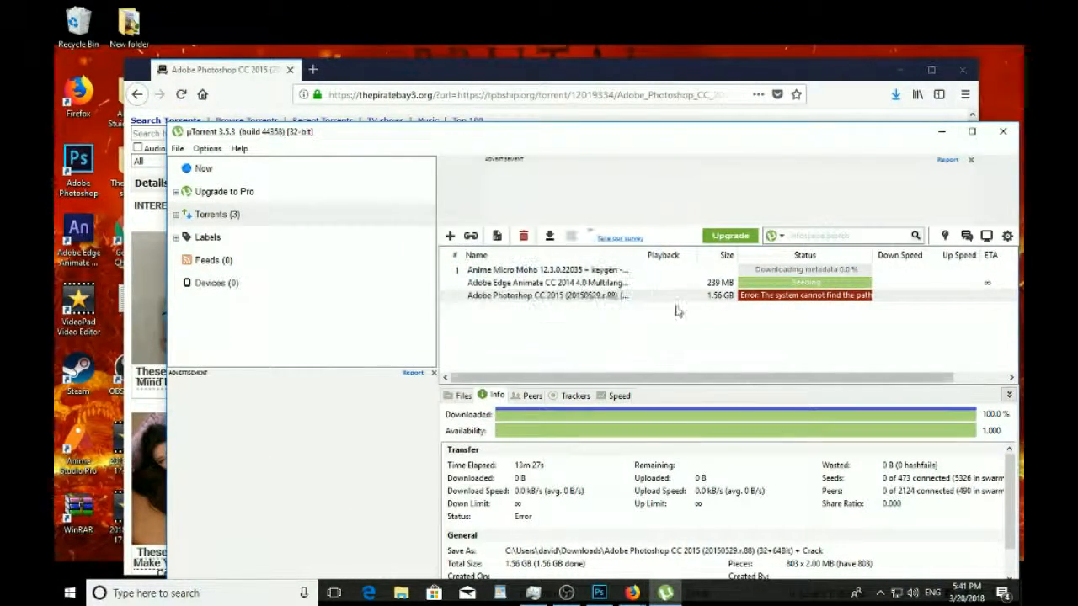
click(418, 73)
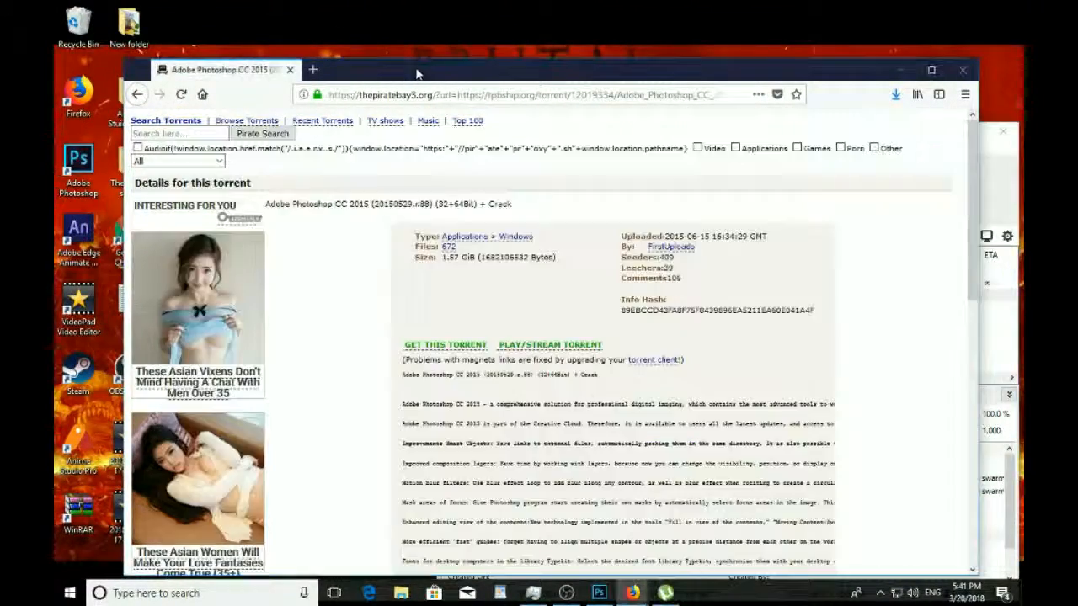
click(962, 70)
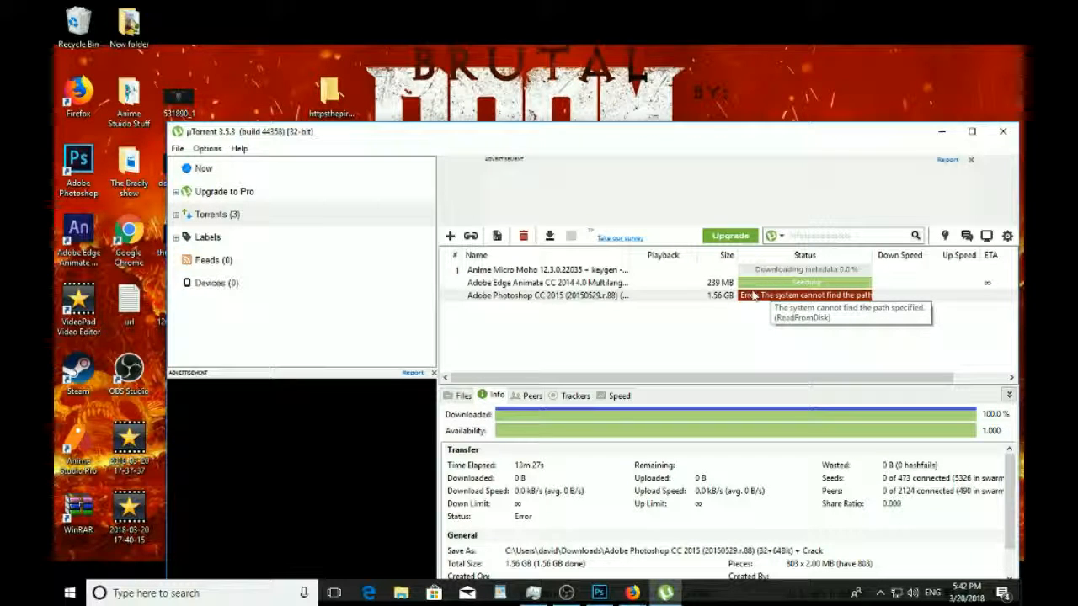
right_click(819, 297)
click(867, 283)
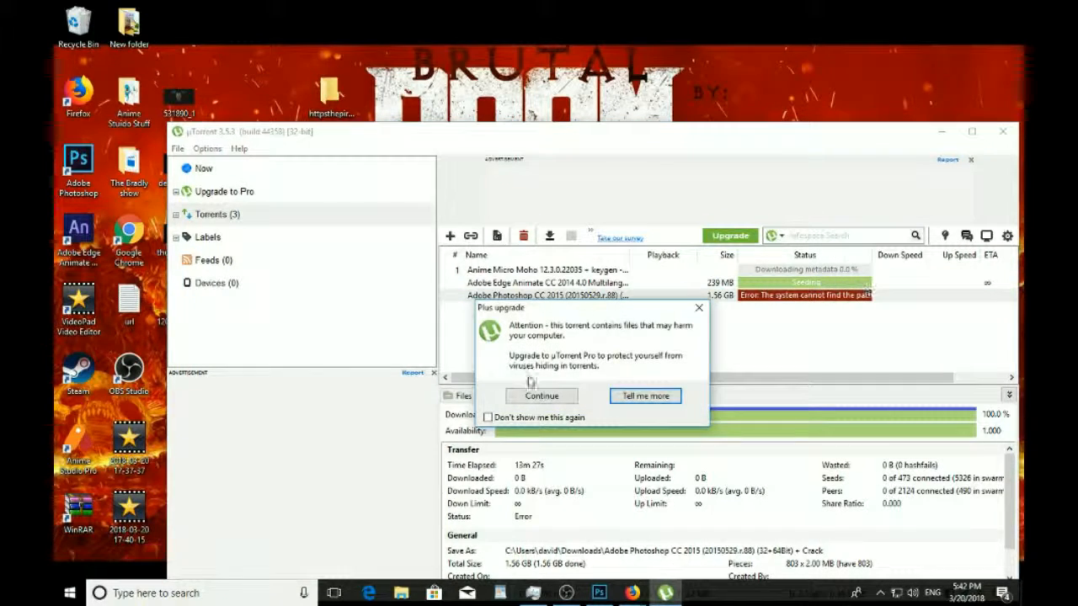
click(698, 308)
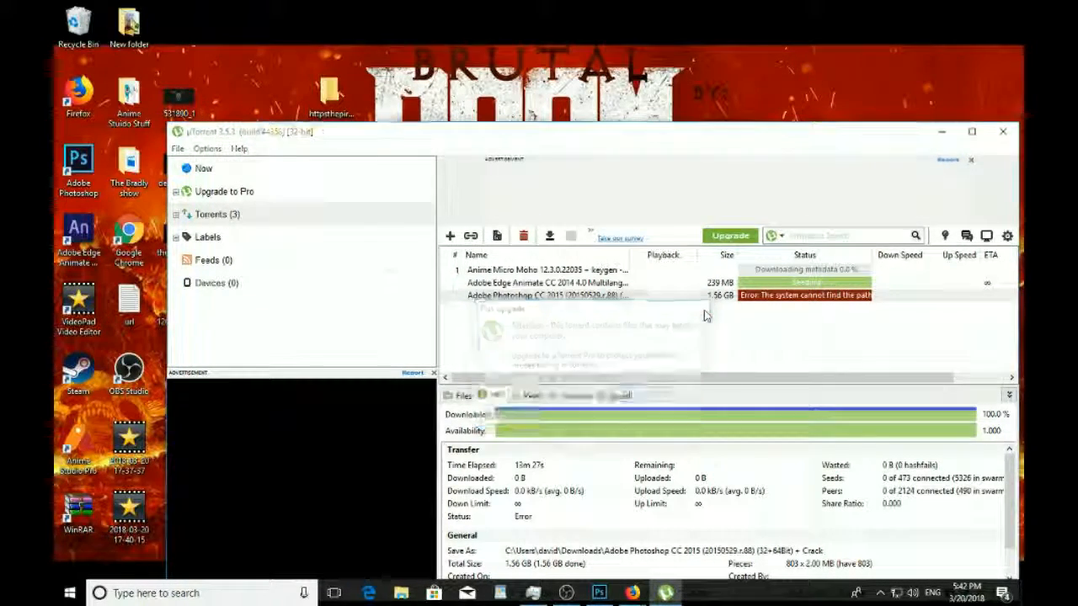
click(1011, 127)
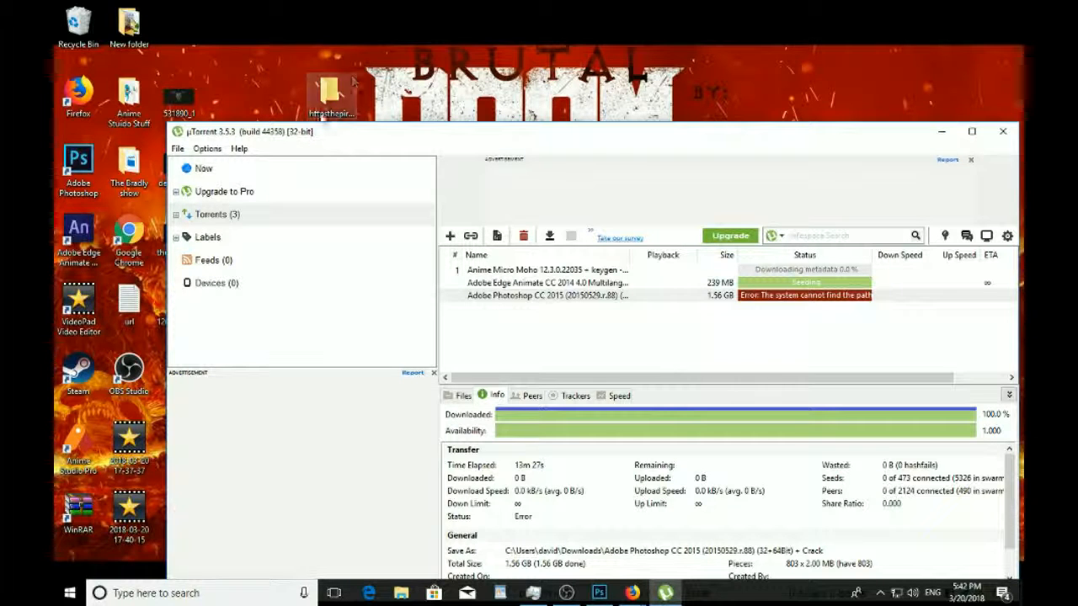
Open the containing folder of the Adobe Photoshop CC 2015 torrent, continuing past the upgrade offer.
mouse_move(556, 303)
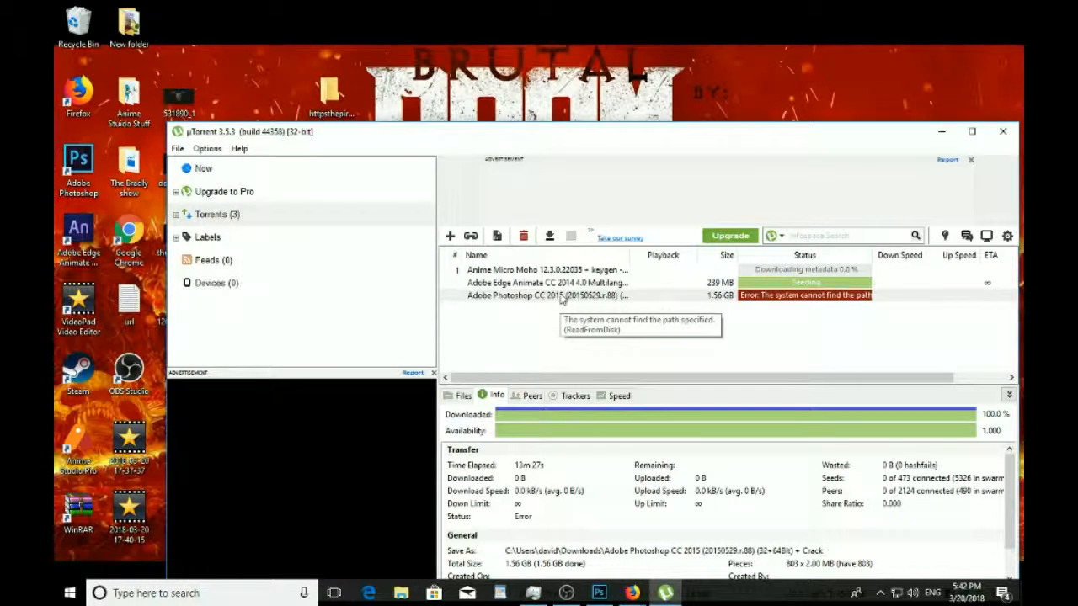
right_click(567, 303)
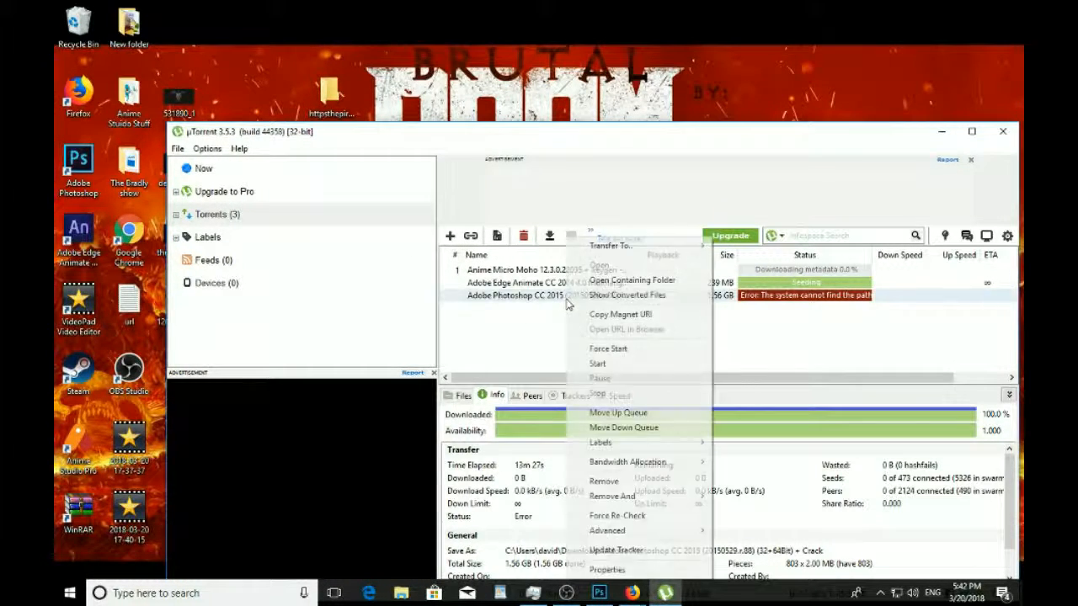
click(584, 279)
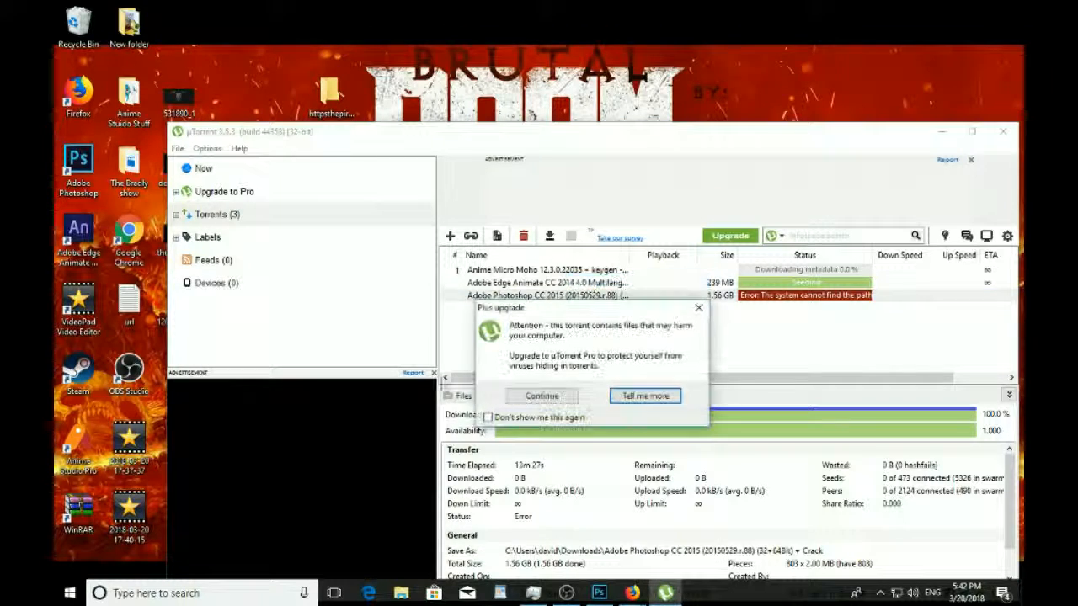
click(515, 396)
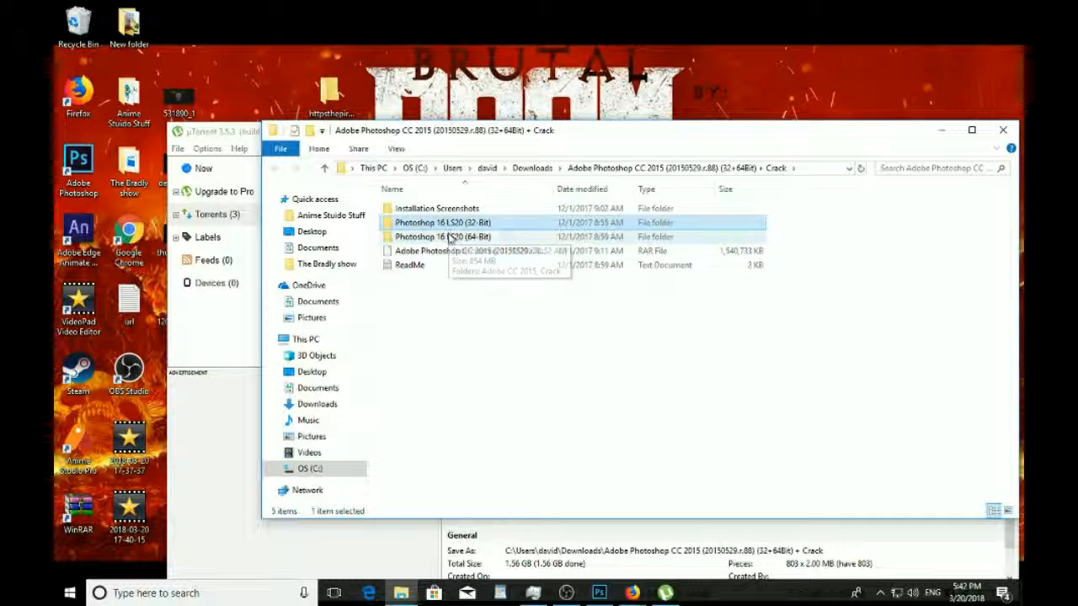
Look through the Installation Screenshots folder in the Photoshop download and close the file window.
click(449, 238)
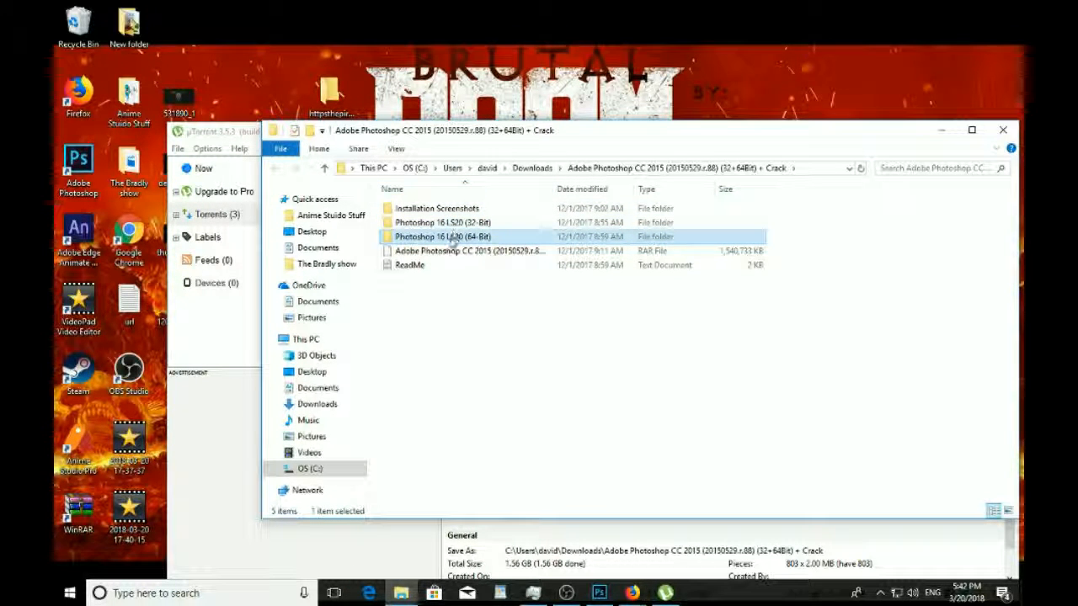
double_click(460, 210)
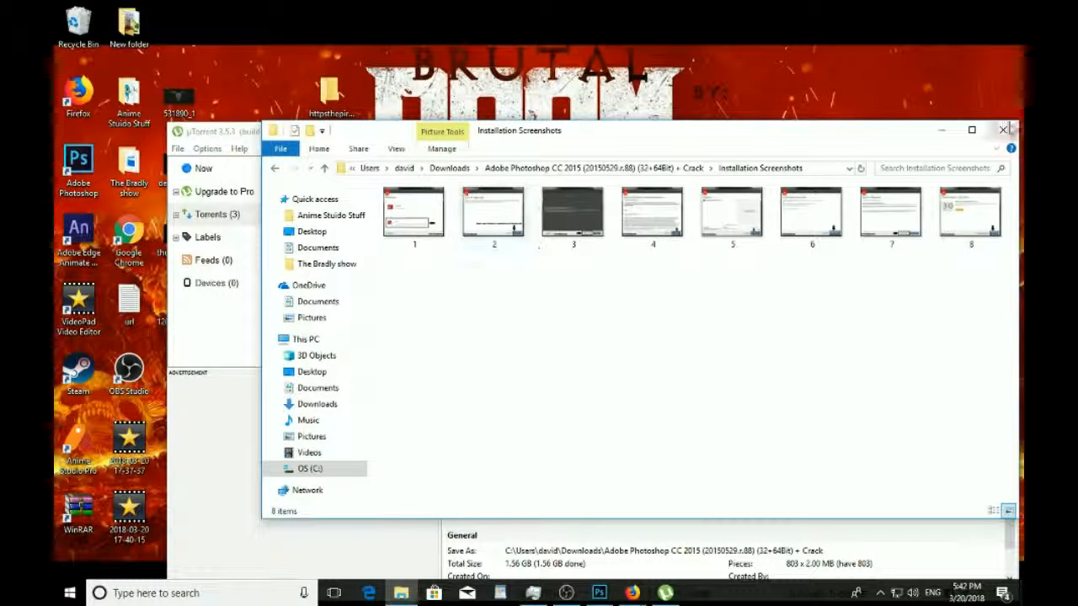
click(1004, 132)
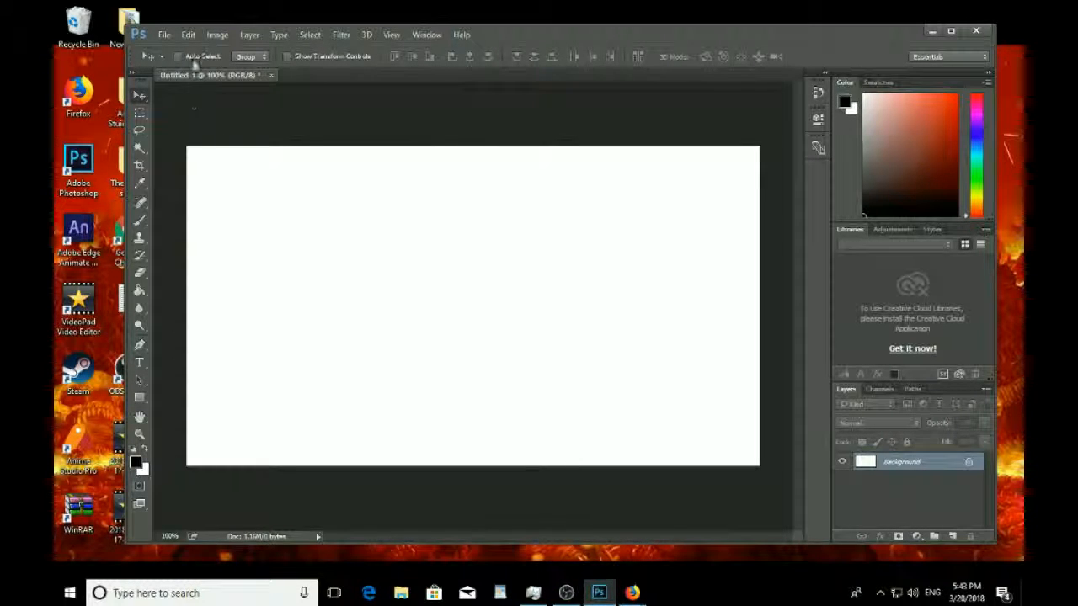
Create a new document 851 pixels wide and 475 pixels high at 300 pixels/inch, in RGB Color with a white background.
click(164, 34)
click(175, 45)
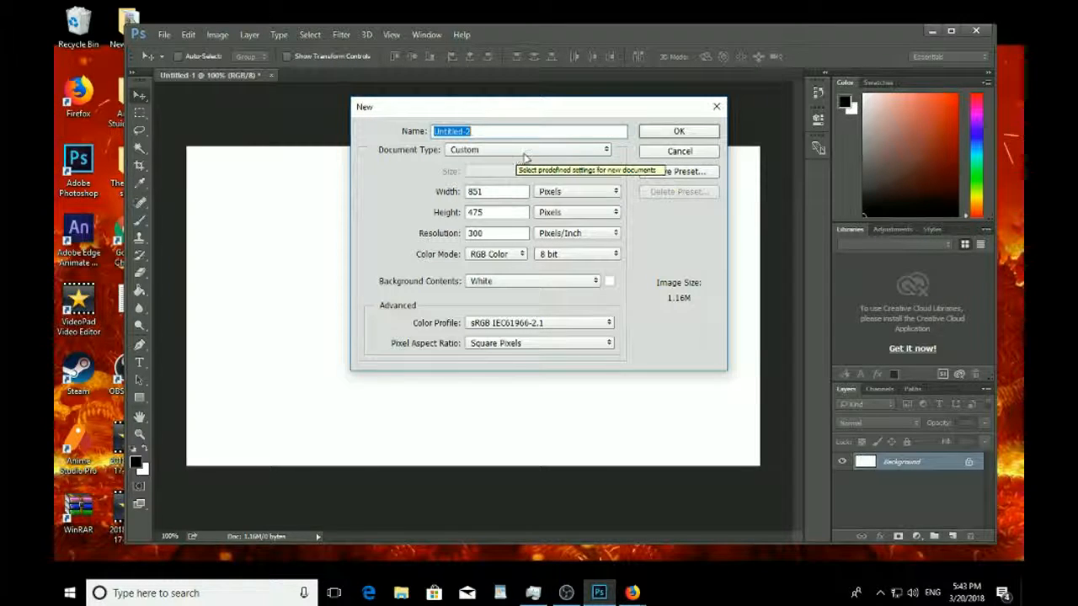
click(552, 192)
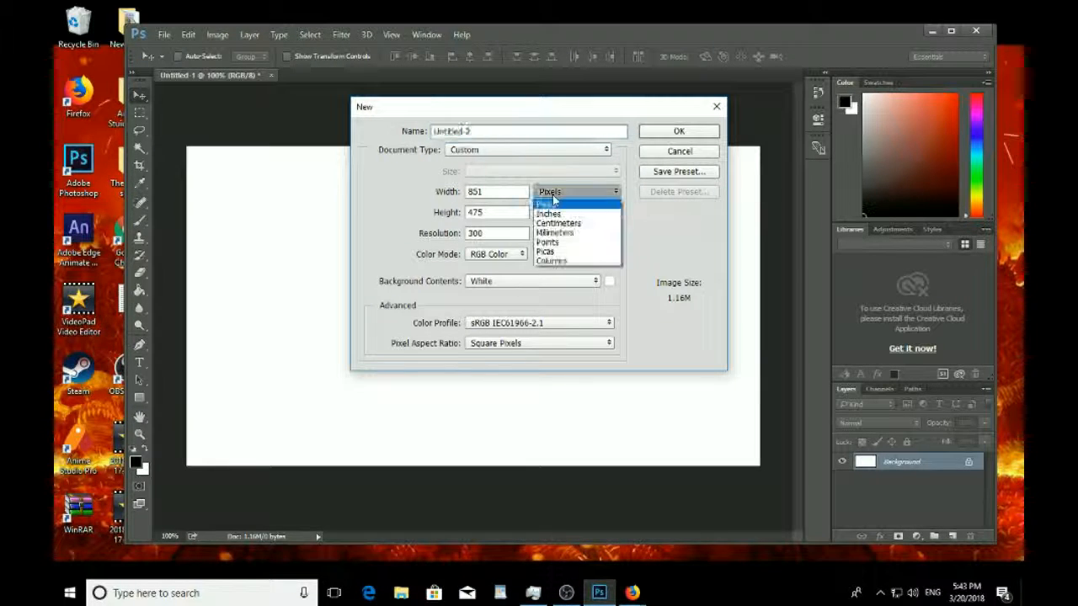
click(549, 214)
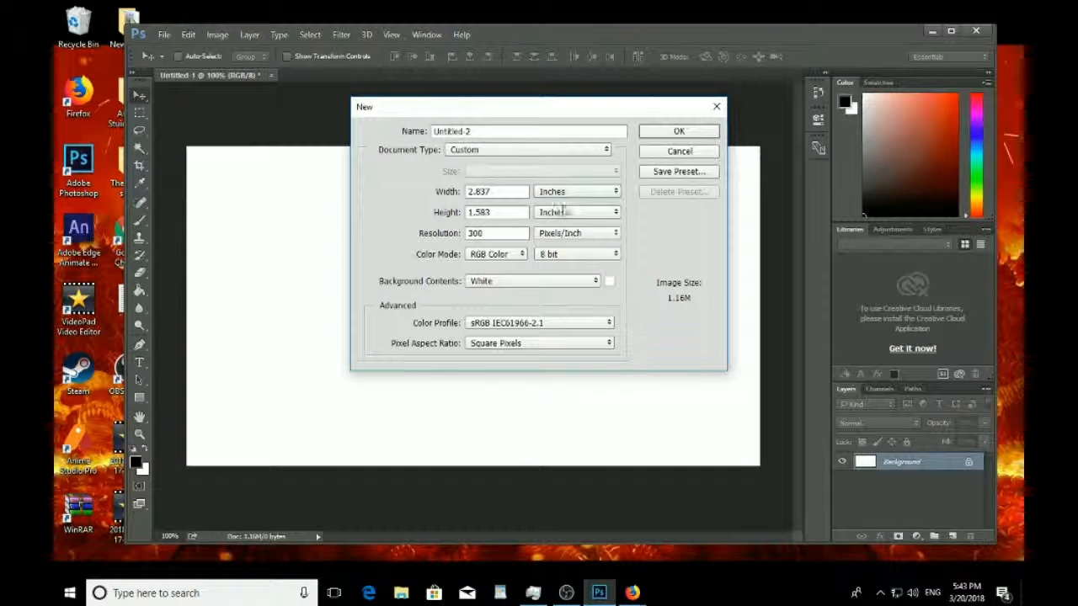
click(571, 196)
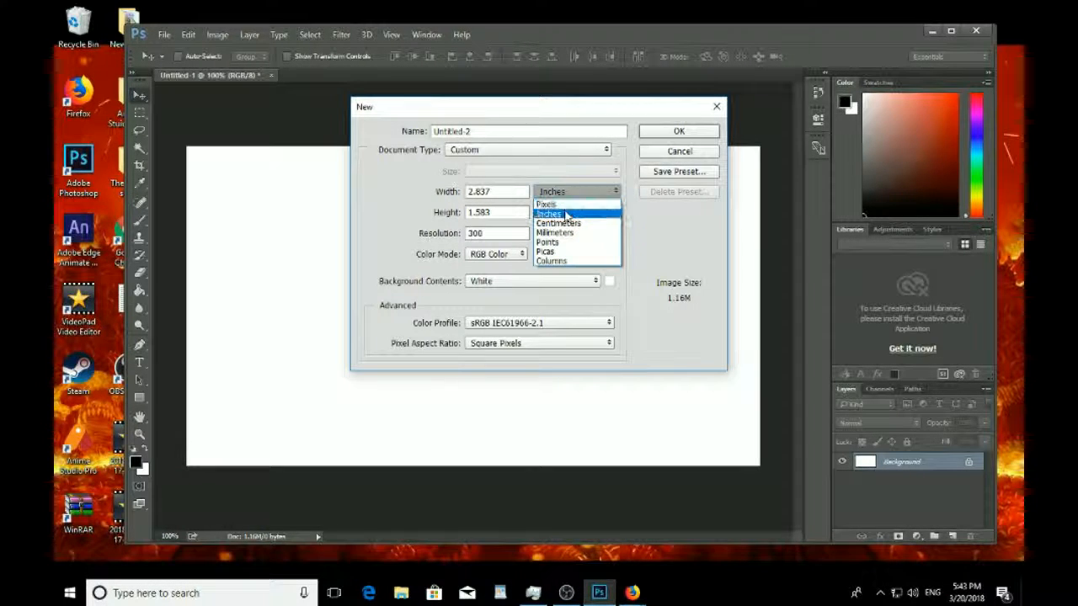
click(559, 205)
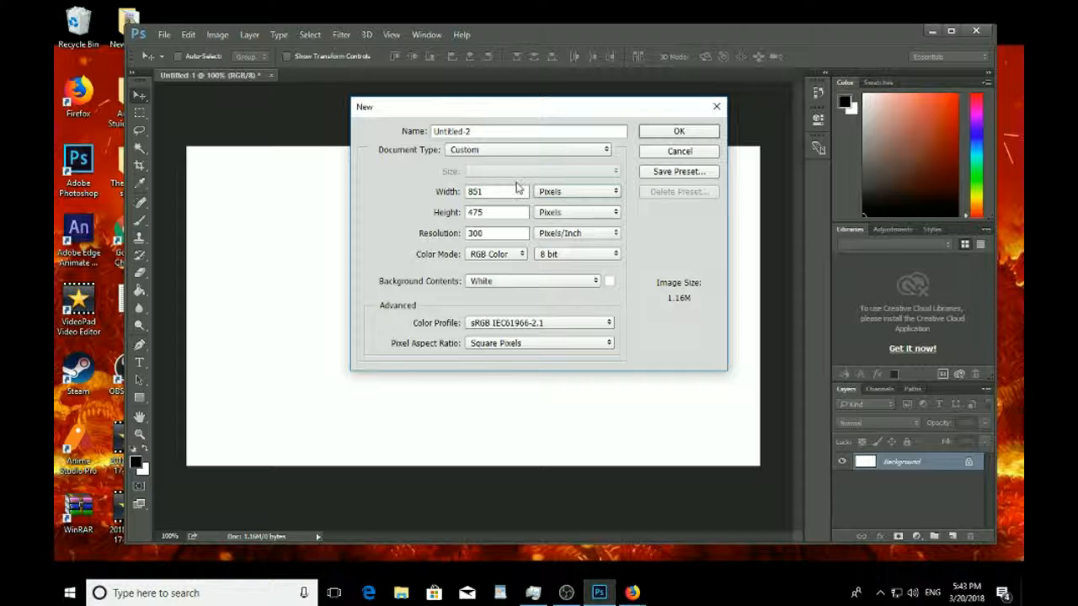
click(478, 237)
click(678, 132)
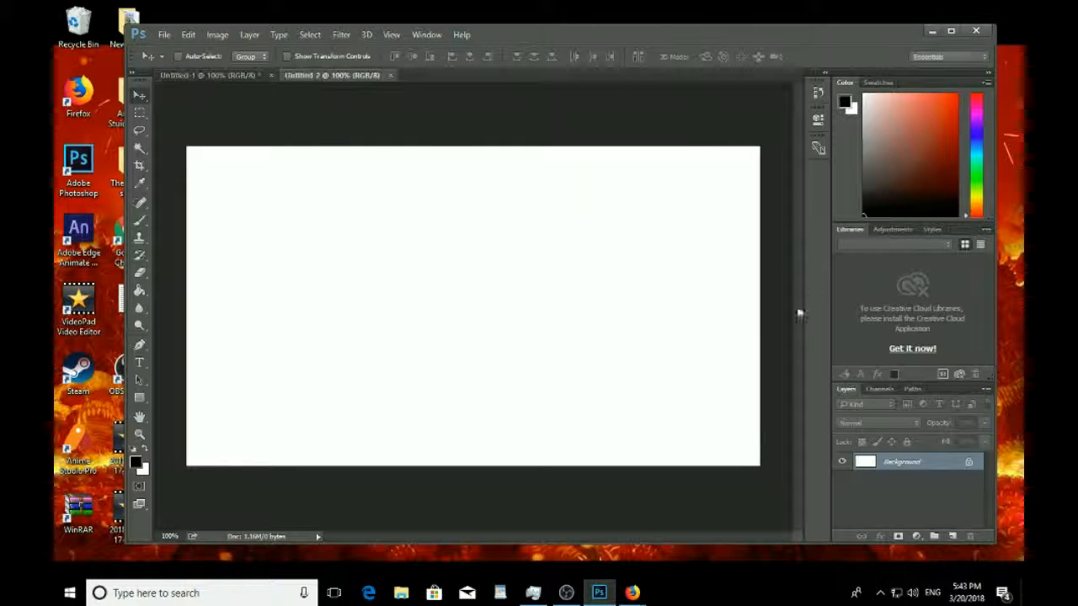
Close the Untitled-1 document without saving its changes.
click(270, 75)
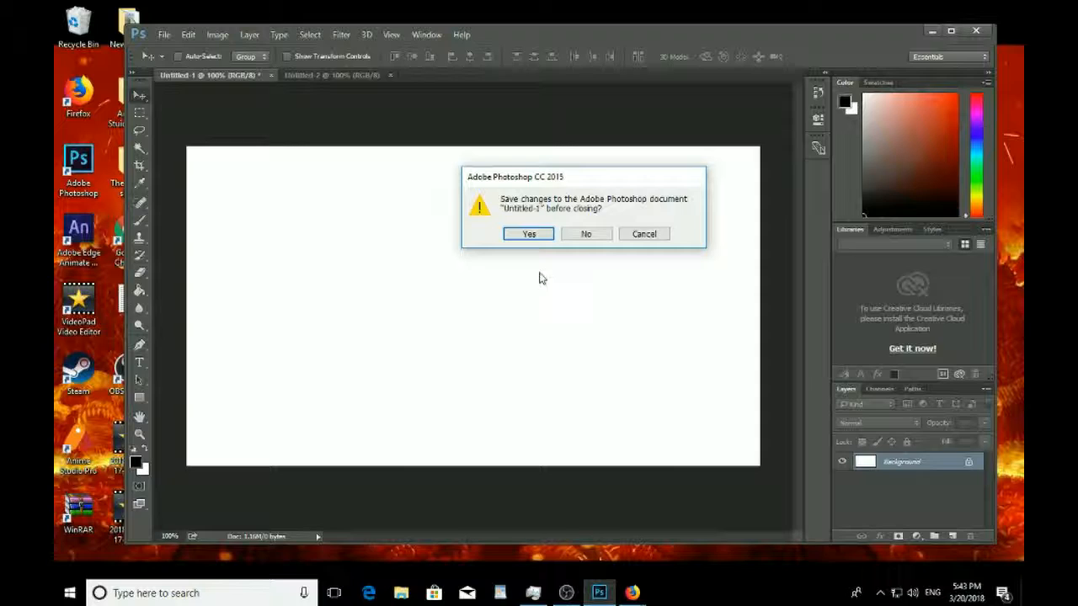
click(586, 234)
mouse_move(690, 33)
mouse_down()
mouse_move(781, 18)
mouse_move(690, 29)
mouse_up()
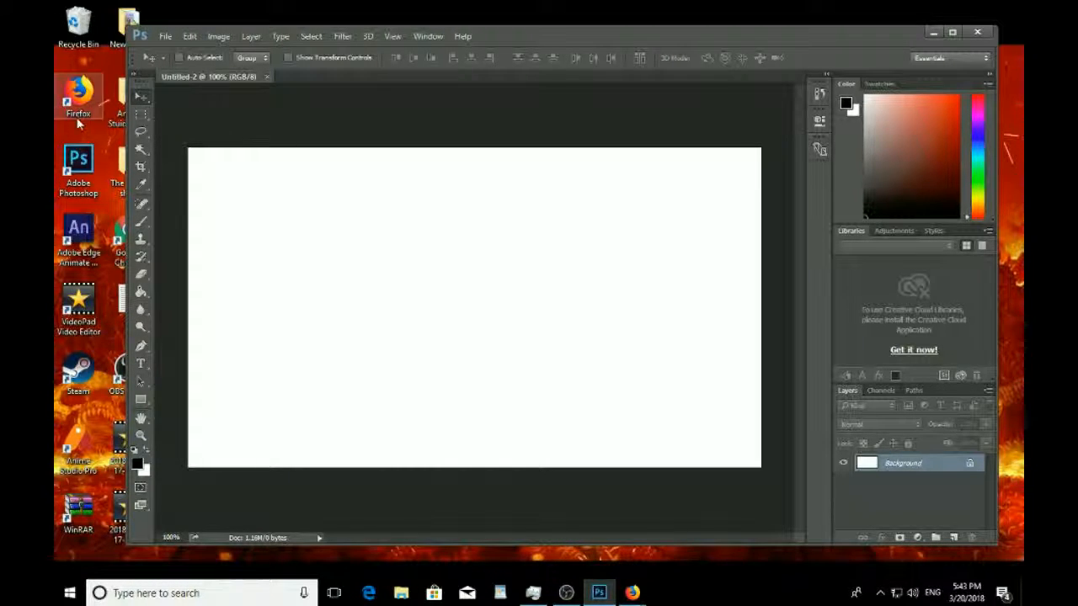
Switch to Firefox to view the thumb-1920-54846.jpg image, and close that window with all its tabs.
mouse_move(633, 592)
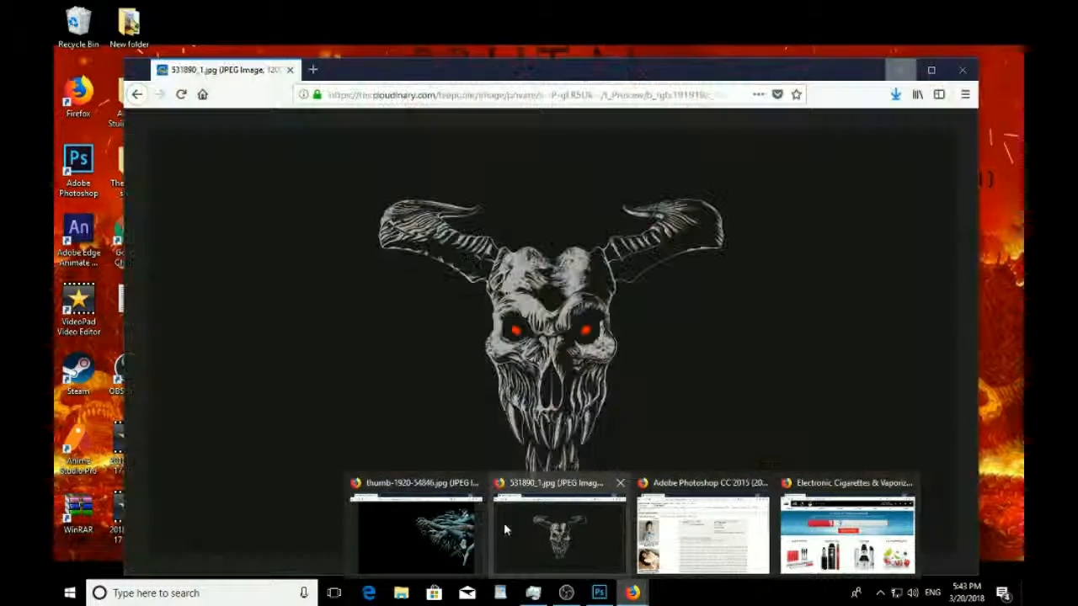
click(455, 526)
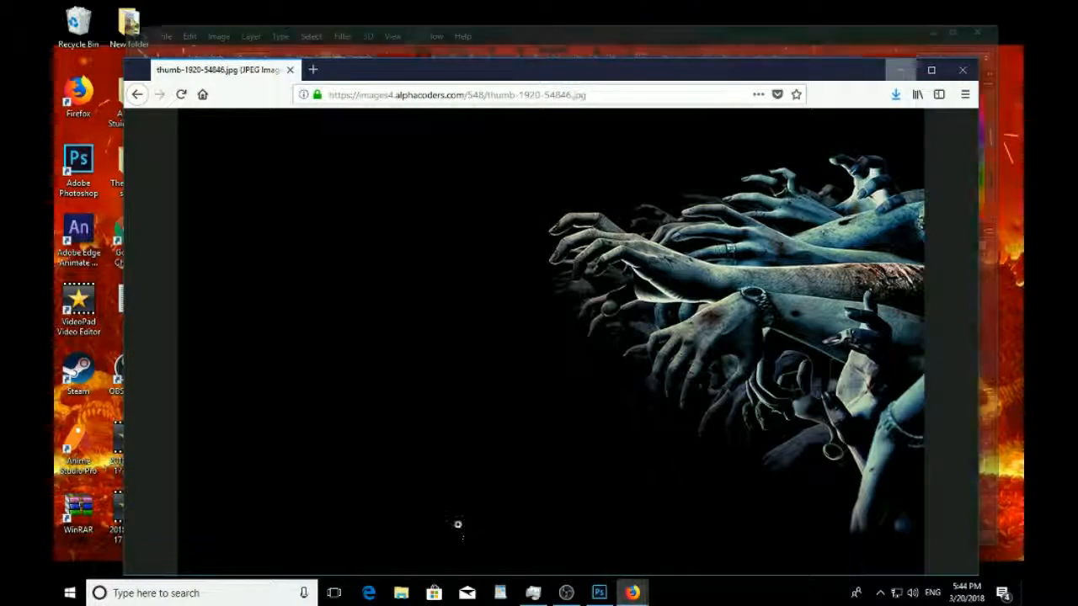
click(312, 70)
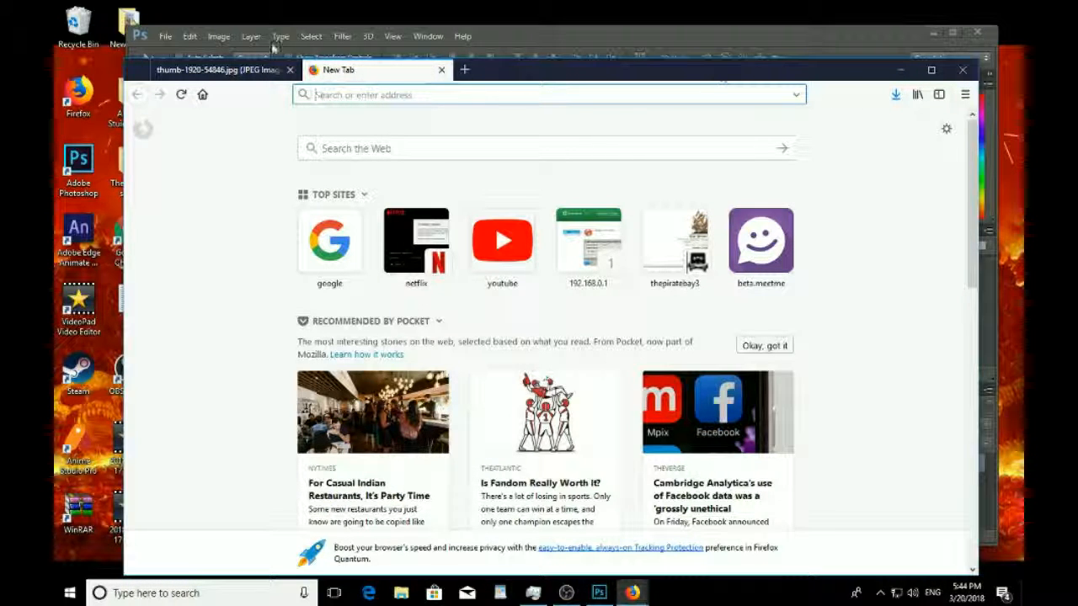
click(250, 70)
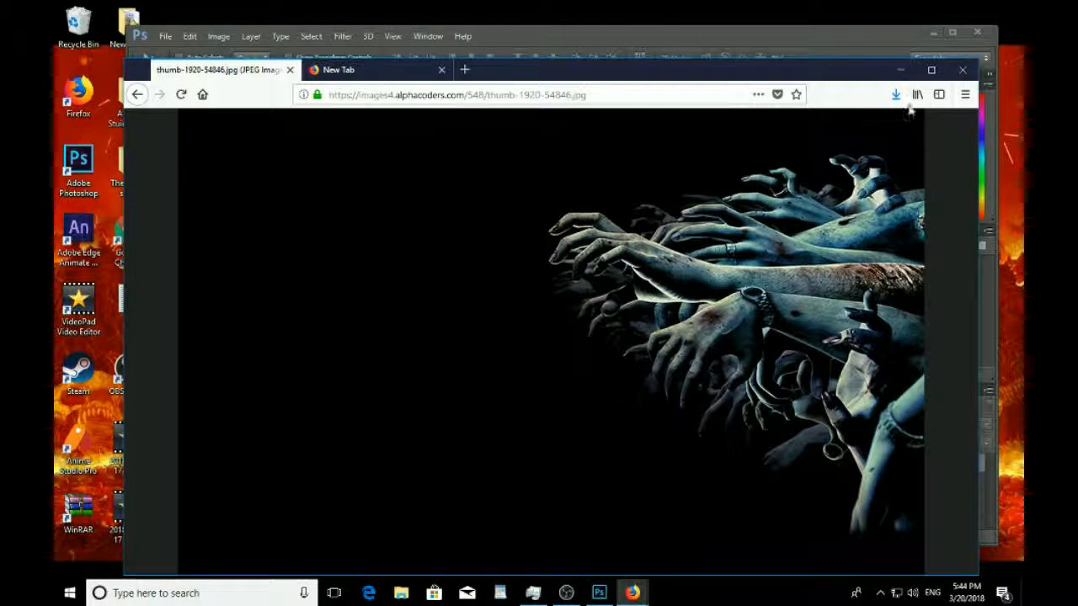
click(962, 70)
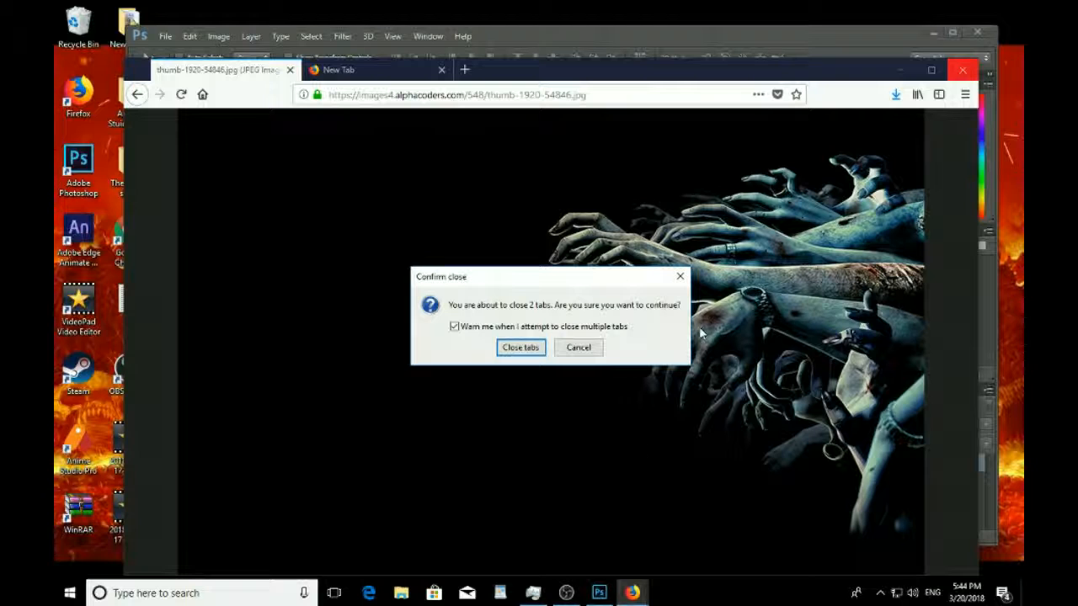
click(519, 348)
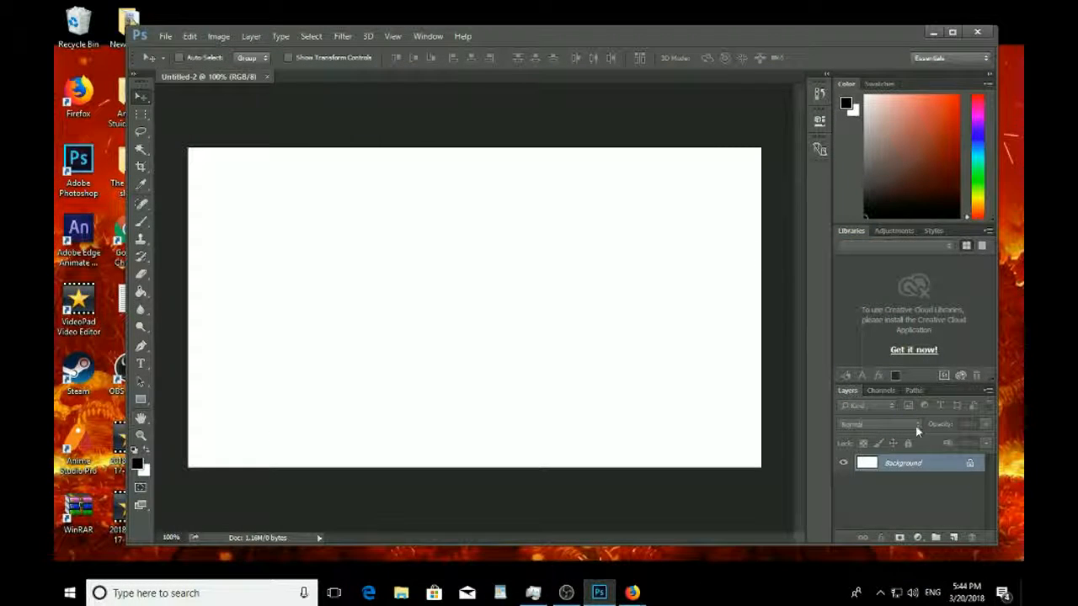
Move the Photoshop window aside and place the thumb-1920-54846 image from the desktop into the Untitled-2 document.
drag(528, 38, 594, 31)
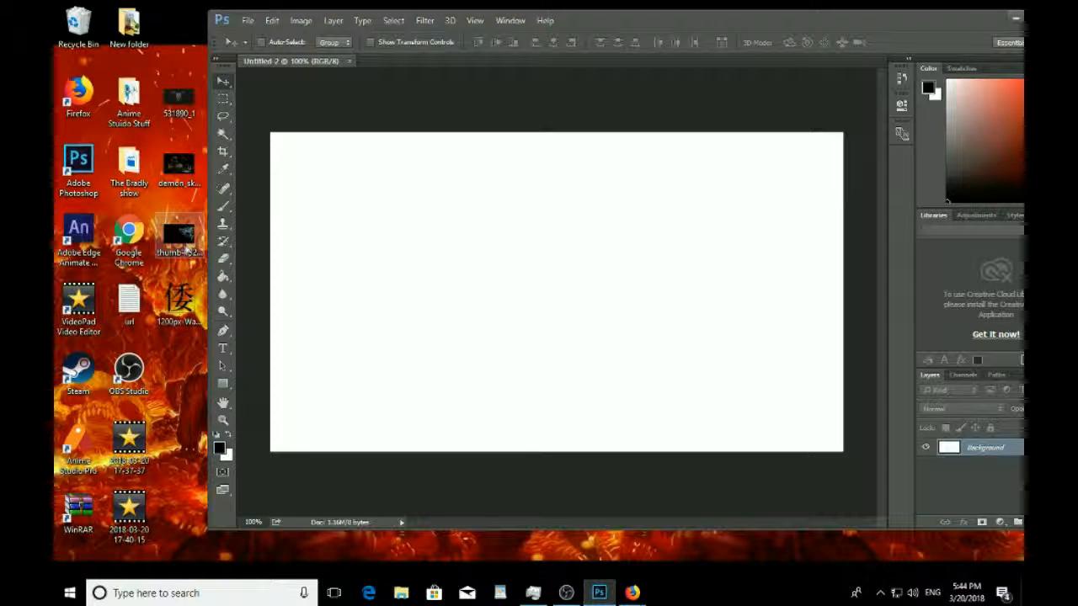
mouse_move(187, 251)
mouse_down()
mouse_move(175, 293)
mouse_move(187, 251)
mouse_up()
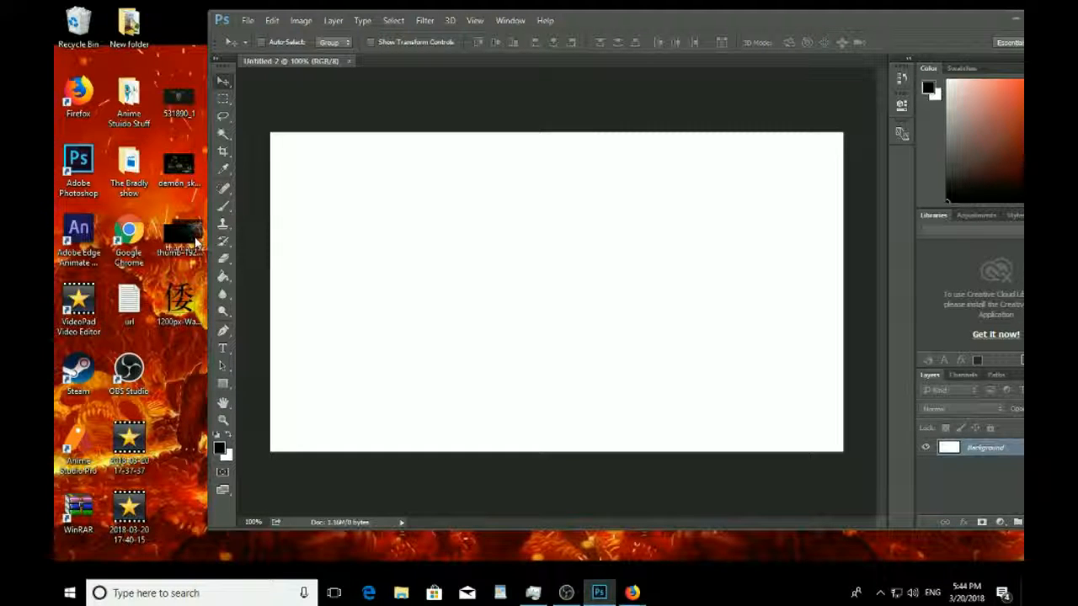
drag(193, 244, 404, 238)
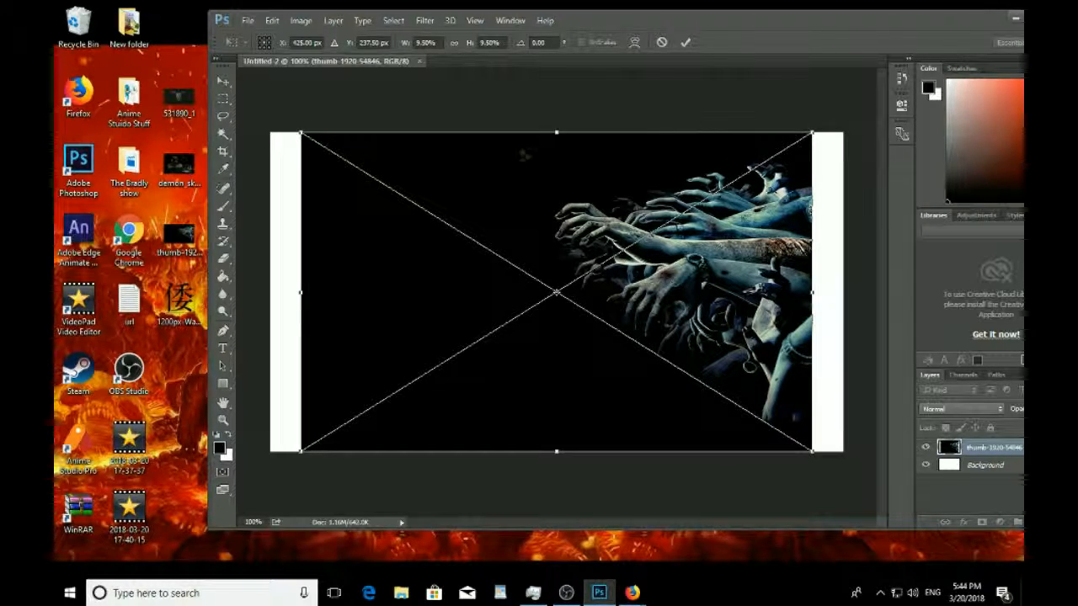
Stretch the placed hands image sideways to both edges of the canvas, to about 10.6% width scale, and commit the placement.
drag(556, 129, 528, 134)
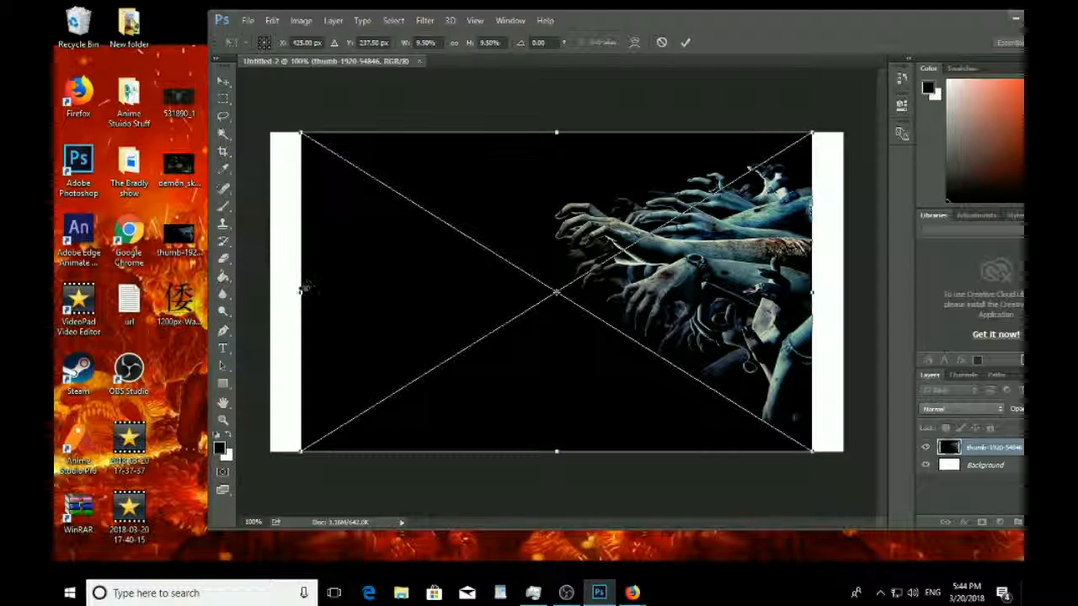
drag(295, 291, 264, 296)
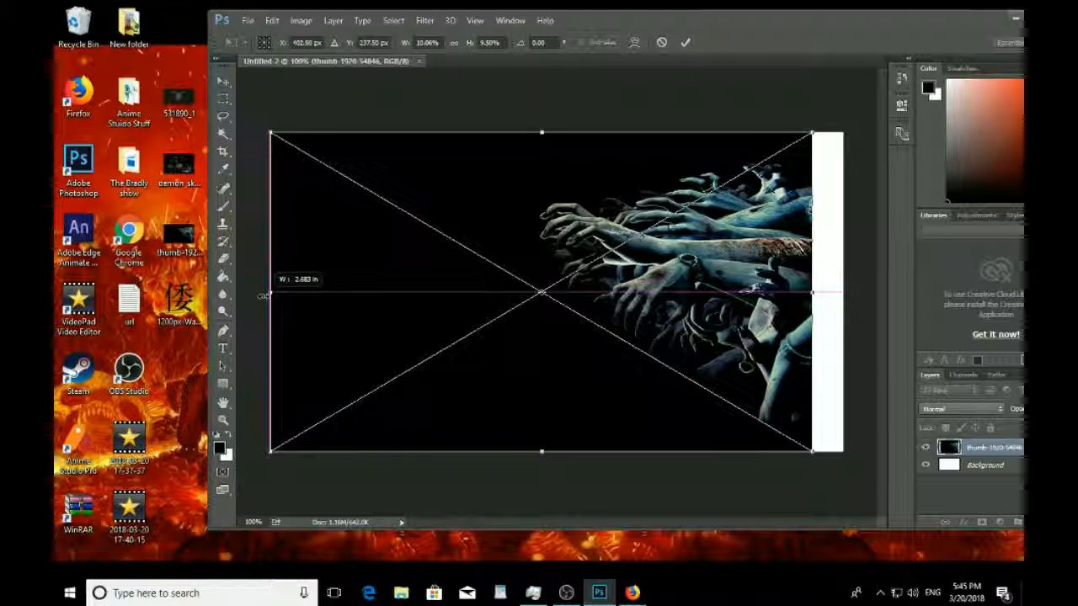
drag(264, 296, 264, 293)
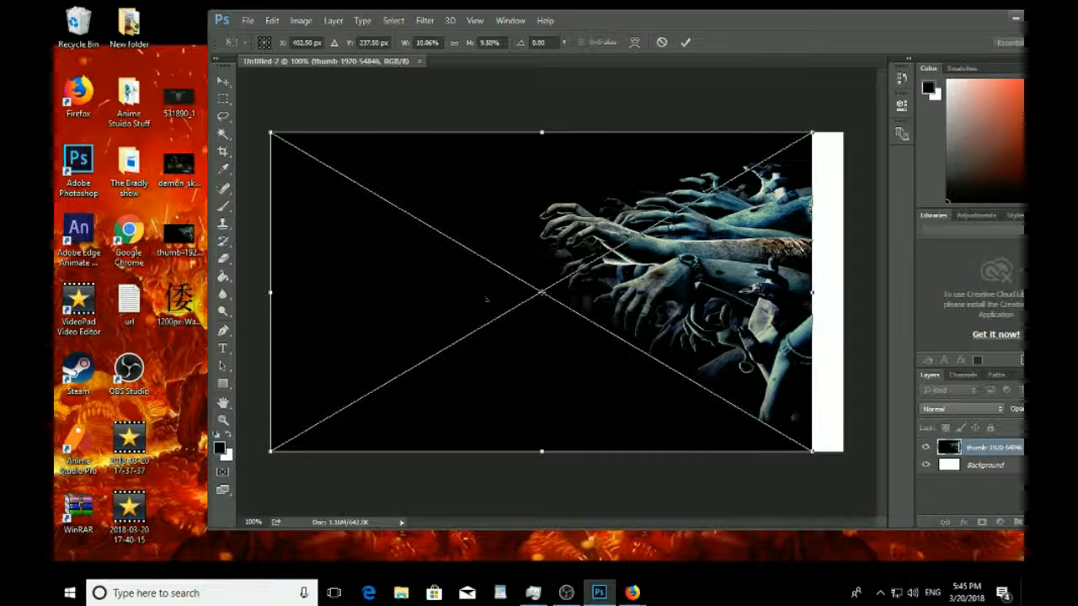
drag(808, 292, 842, 293)
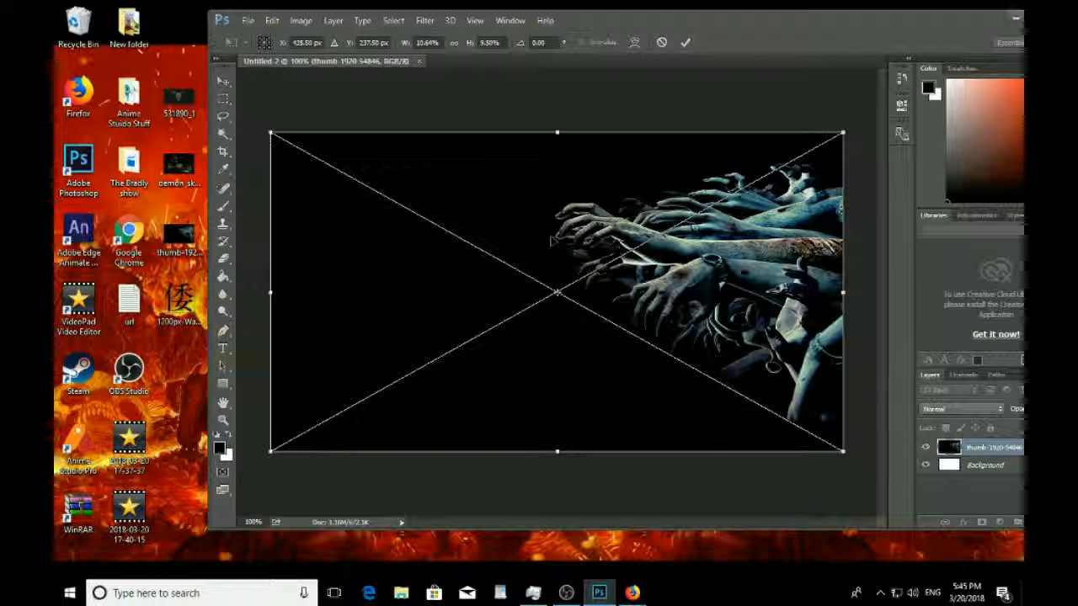
key(Return)
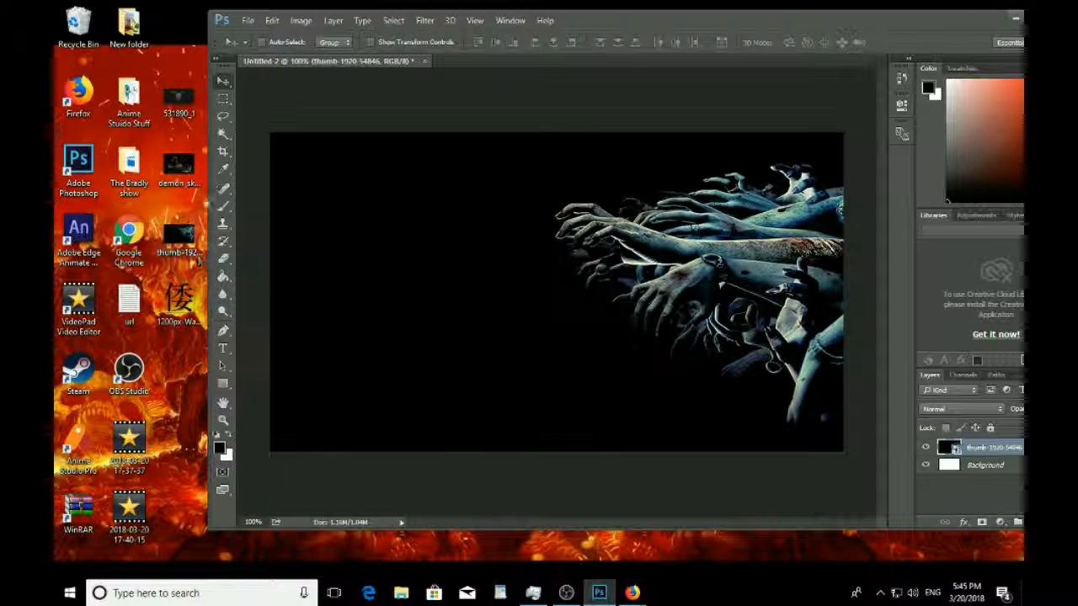
Place the 531890_1 skull image from the desktop, scale it to about 15.6% width and 15.2% height, and move it slightly up.
drag(175, 98, 396, 221)
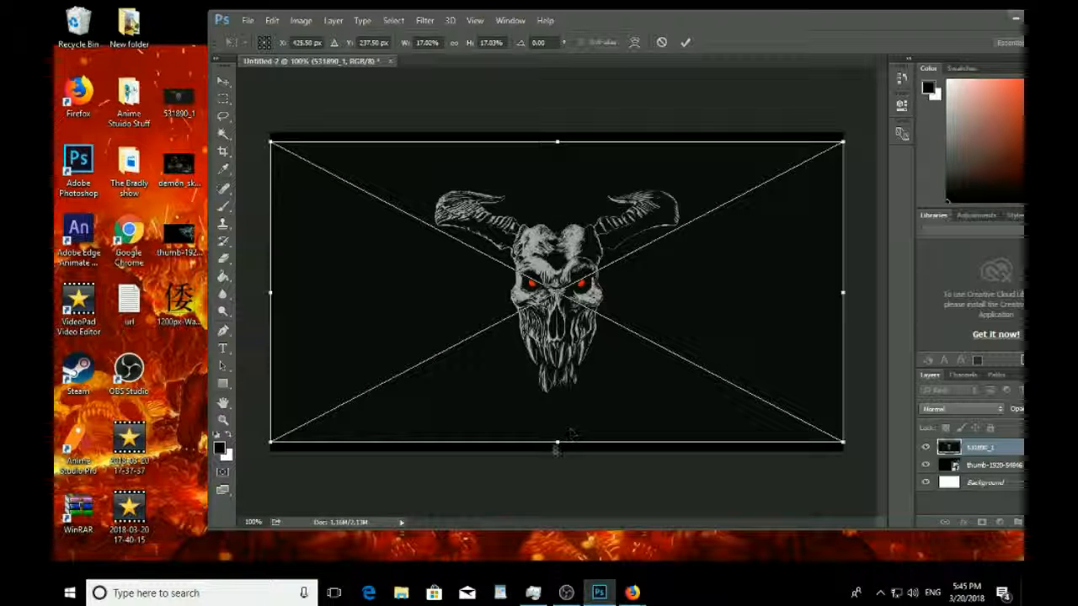
drag(557, 441, 557, 409)
drag(843, 276, 797, 278)
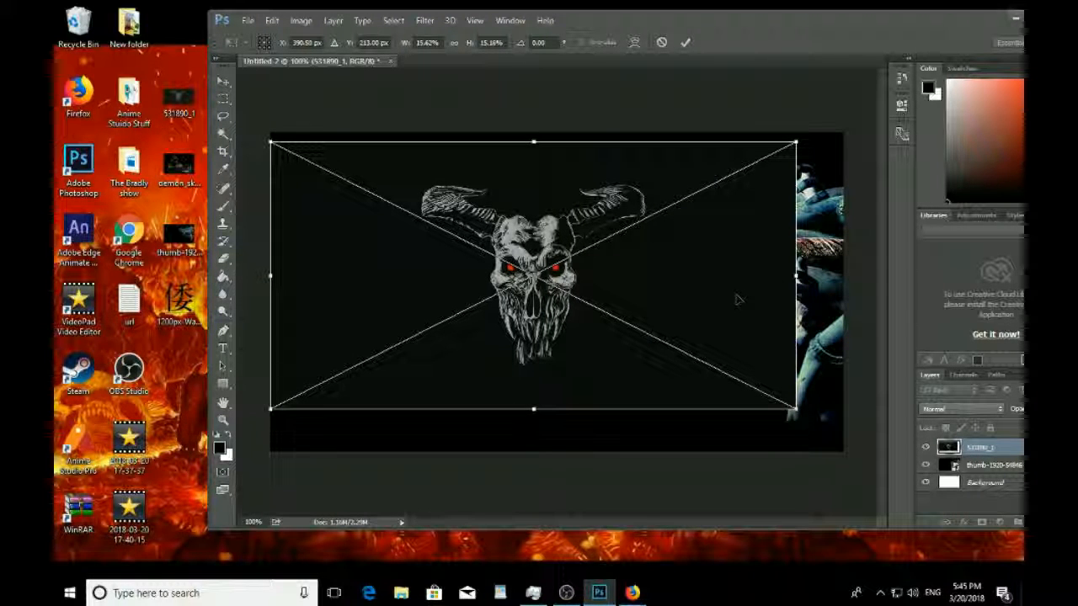
key(Return)
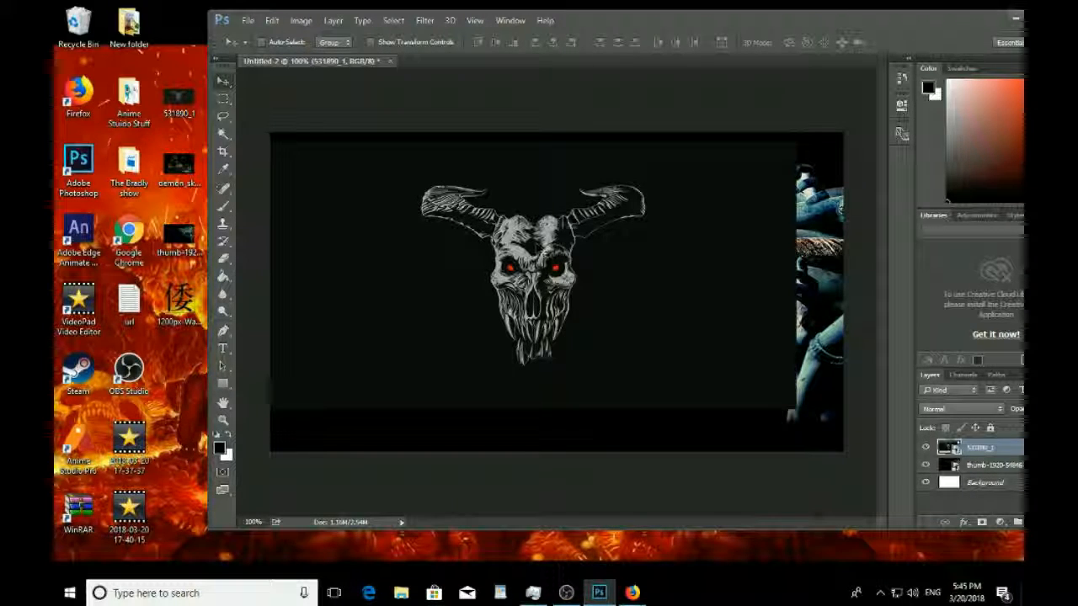
mouse_move(539, 278)
mouse_down()
mouse_move(526, 283)
mouse_move(538, 274)
mouse_up()
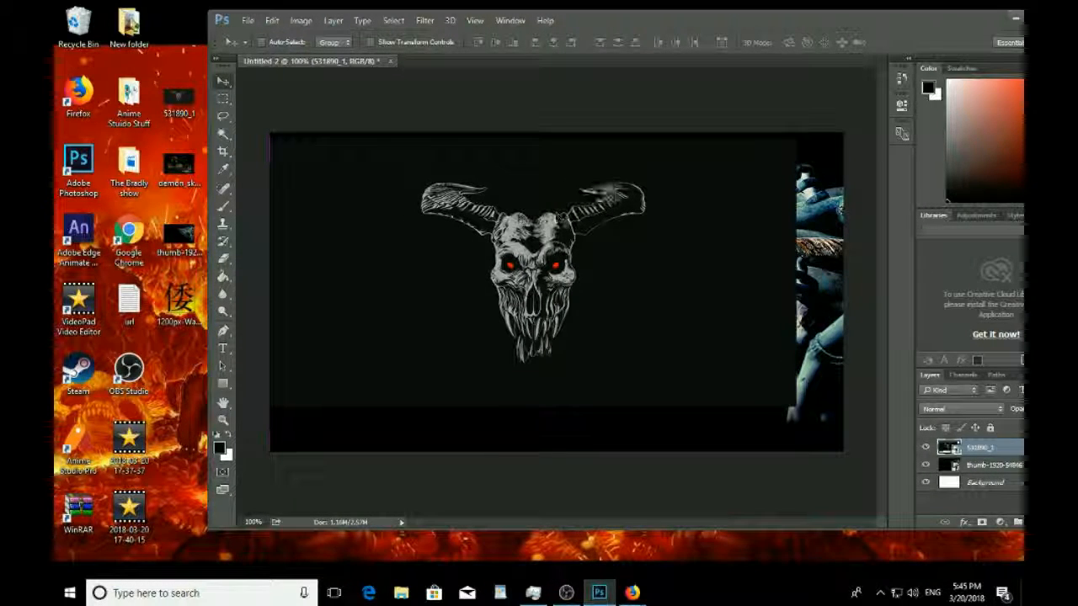
Try to select the dark background of the skull layer with the Magic Wand, and clear the selection.
click(223, 133)
click(347, 227)
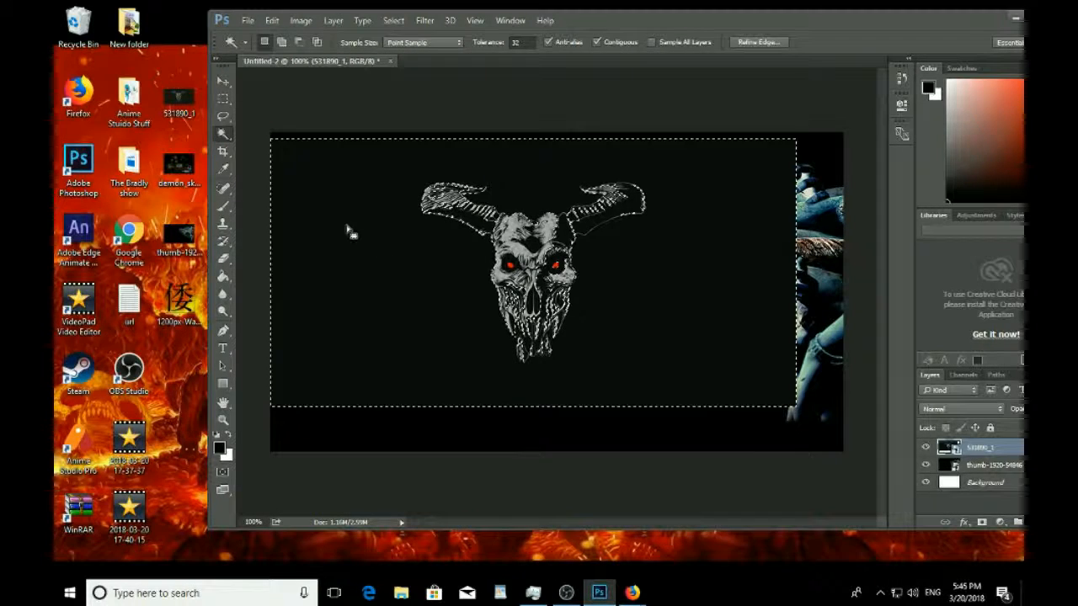
key(ctrl+d)
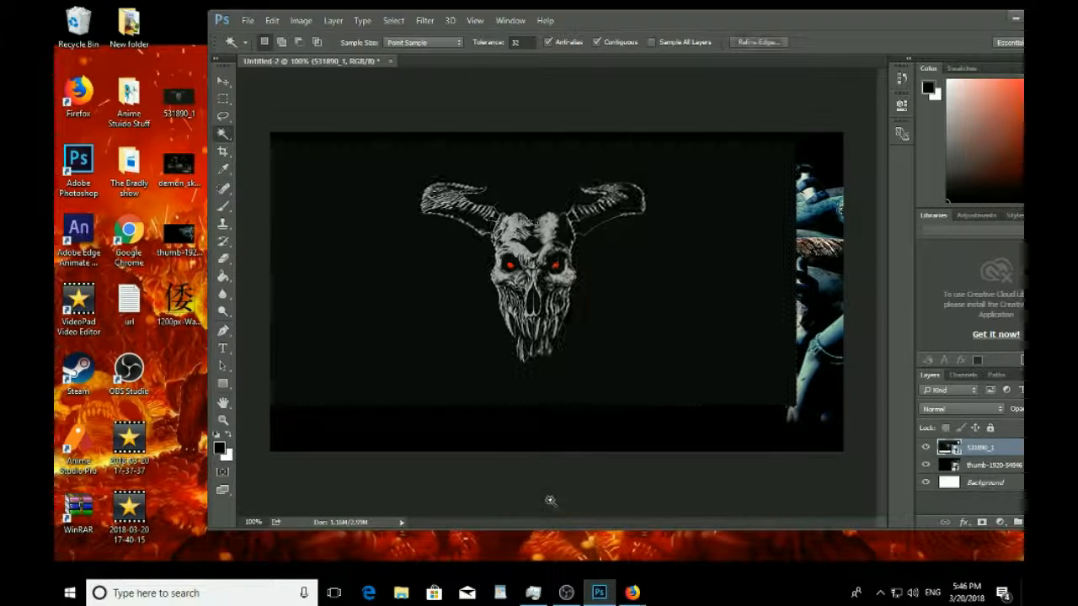
click(223, 259)
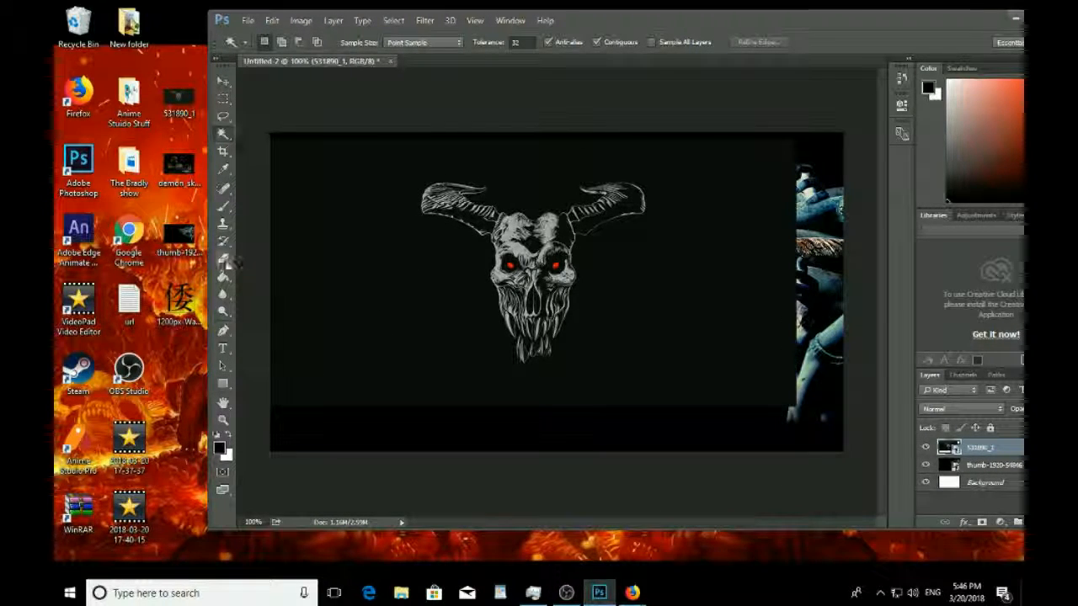
click(372, 262)
click(629, 243)
click(277, 233)
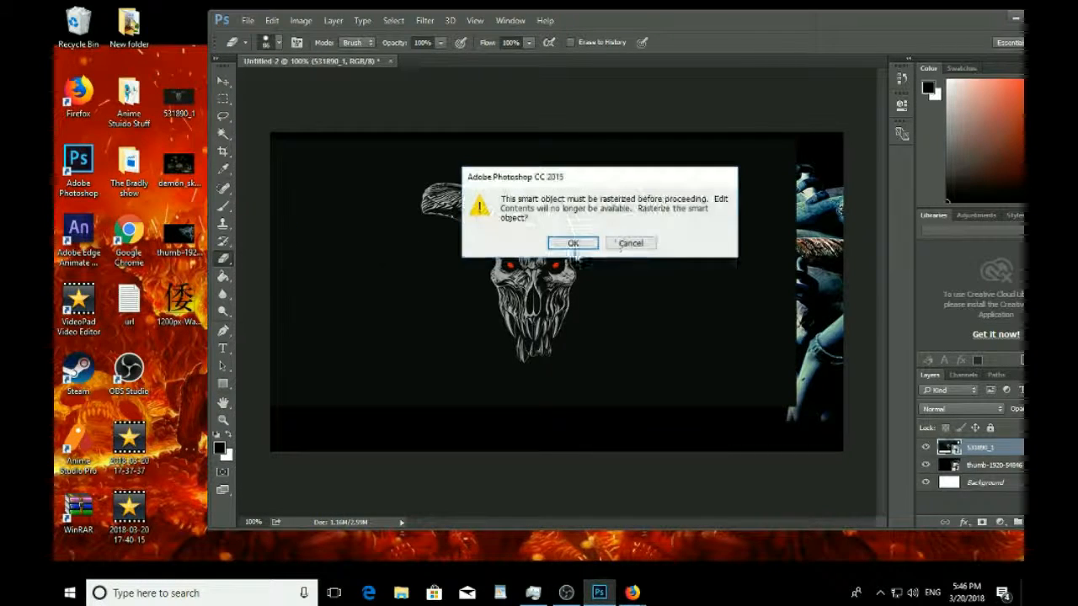
click(629, 244)
click(223, 276)
click(526, 275)
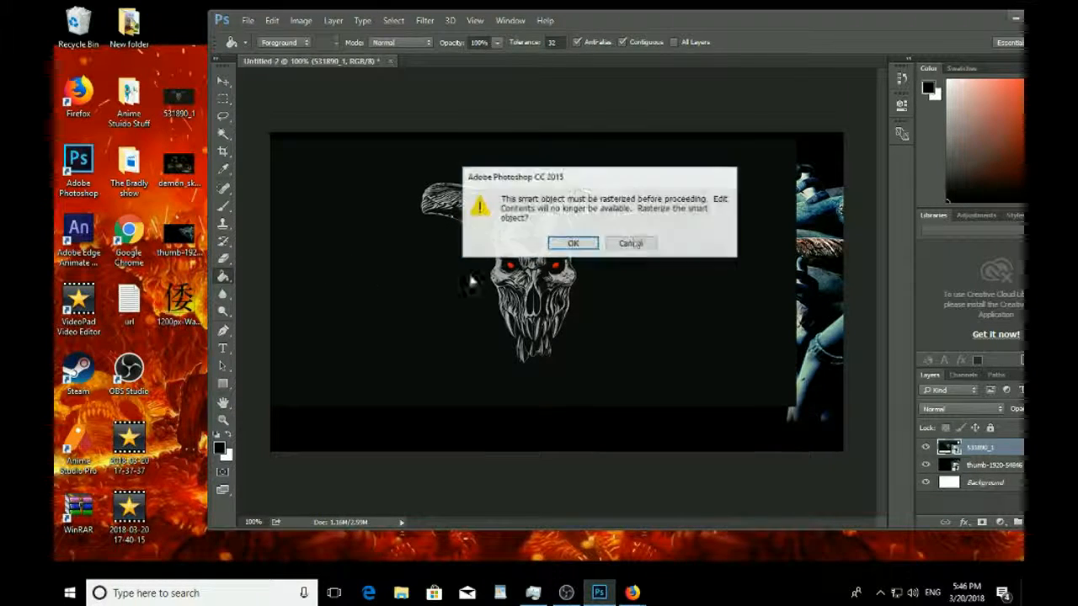
click(629, 244)
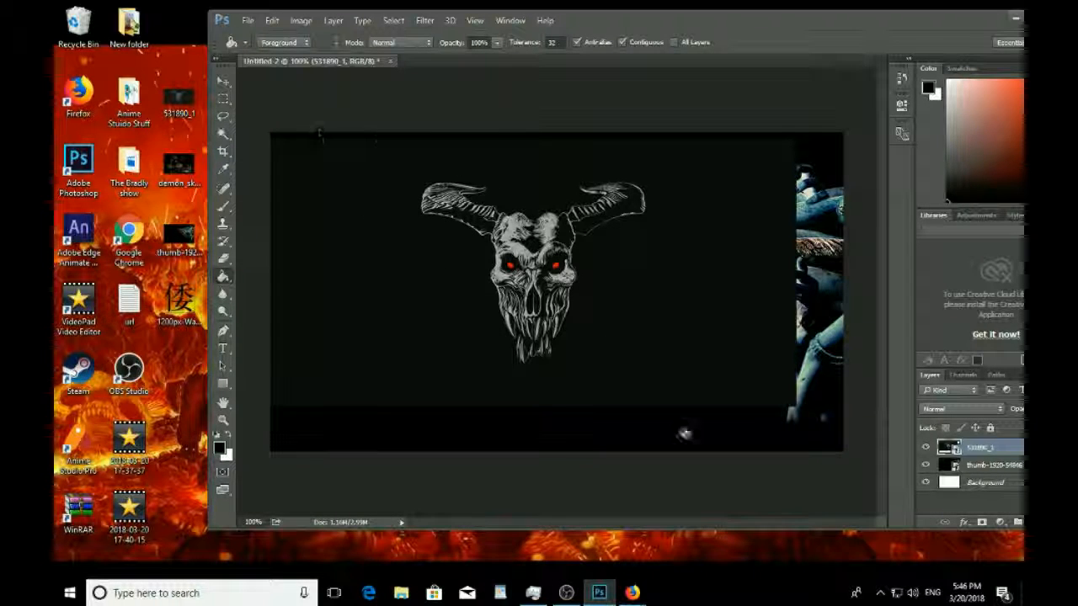
Move the Photoshop window back so the layer list is fully in view, and rasterize the 531890_1 skull layer.
drag(874, 16, 783, 22)
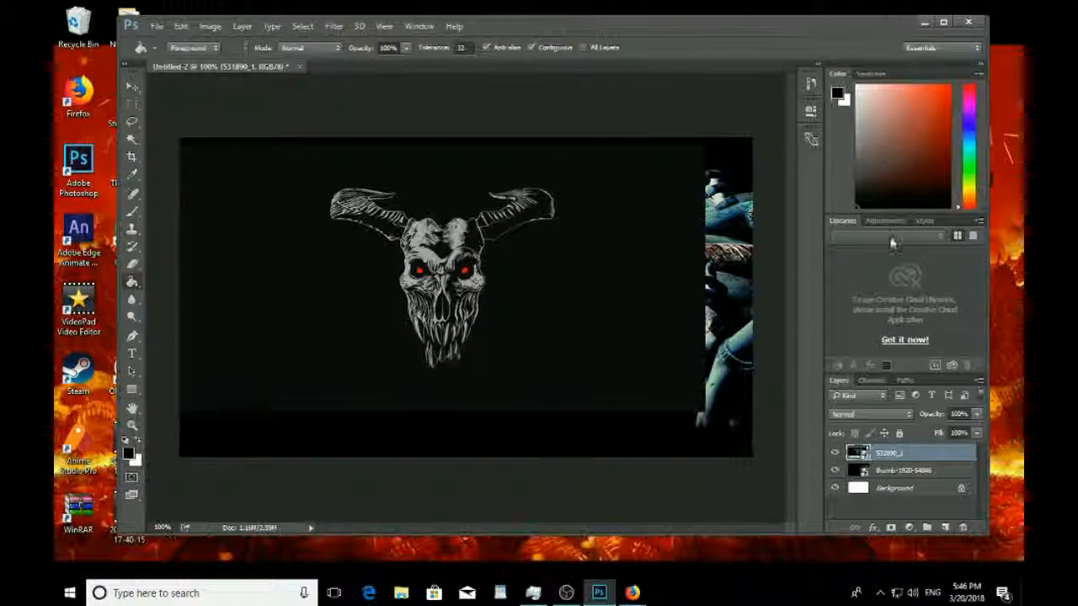
right_click(888, 460)
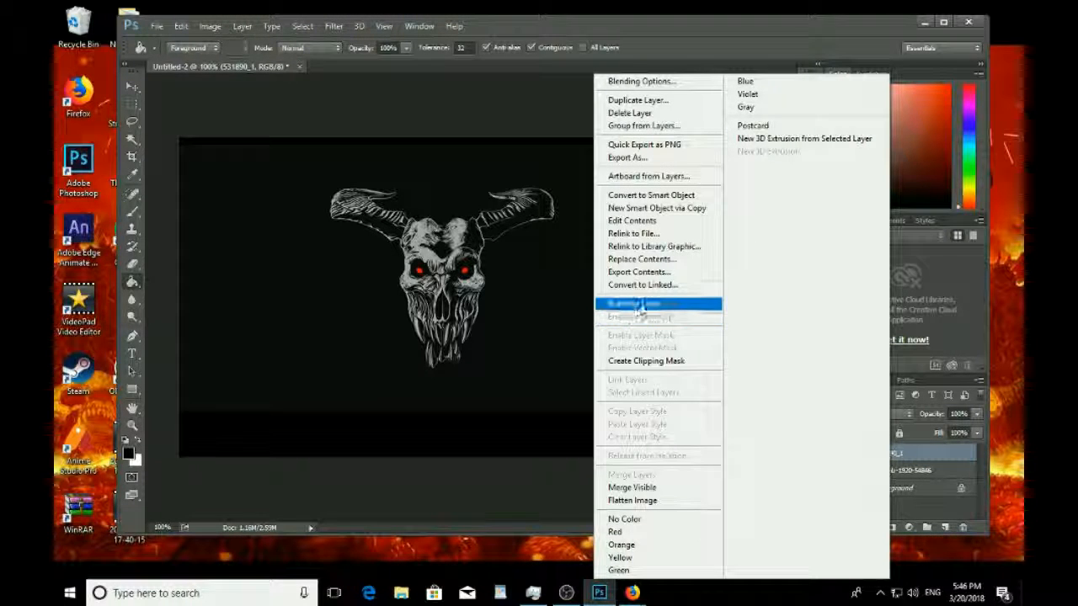
click(626, 316)
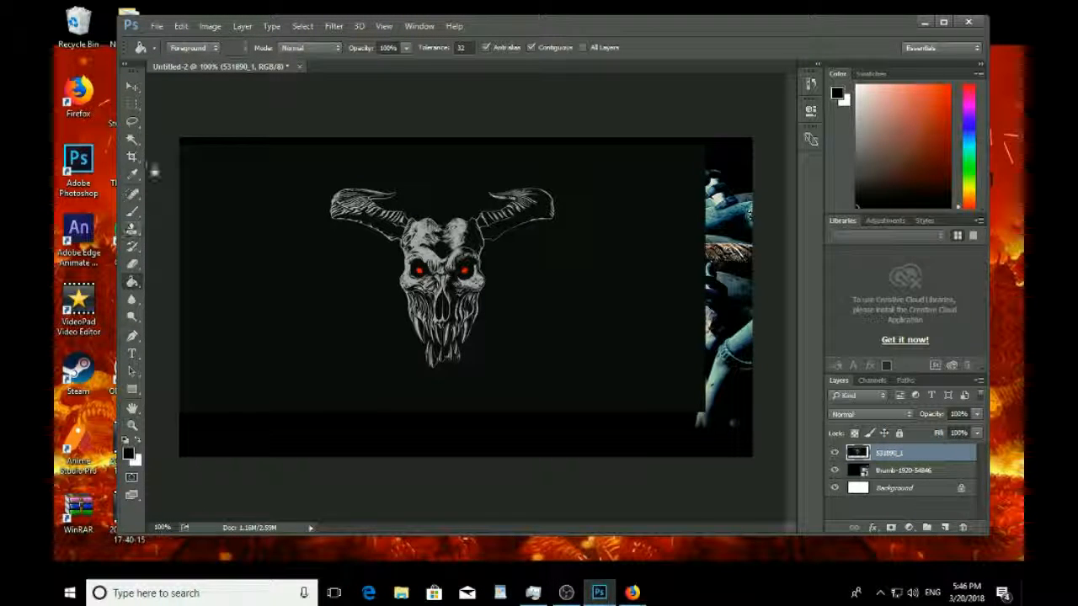
Try to fill the skull layer's dark background with black using the Paint Bucket, and undo the fill.
click(324, 306)
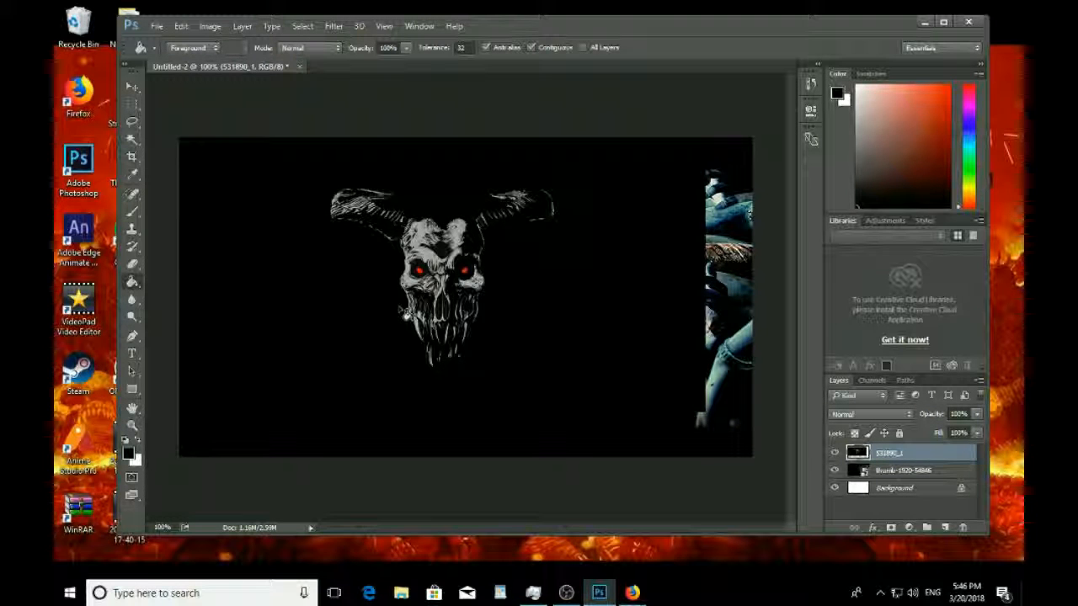
key(ctrl+z)
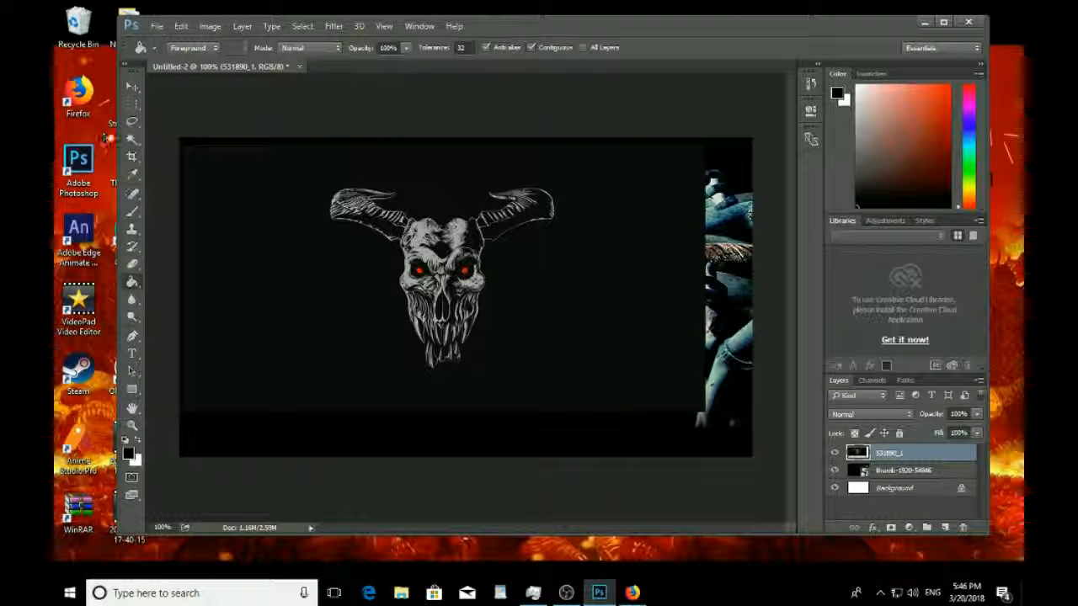
Delete the skull layer's dark background with the Magic Wand, clear the selection, and move the skull to the canvas's upper-left corner.
click(134, 141)
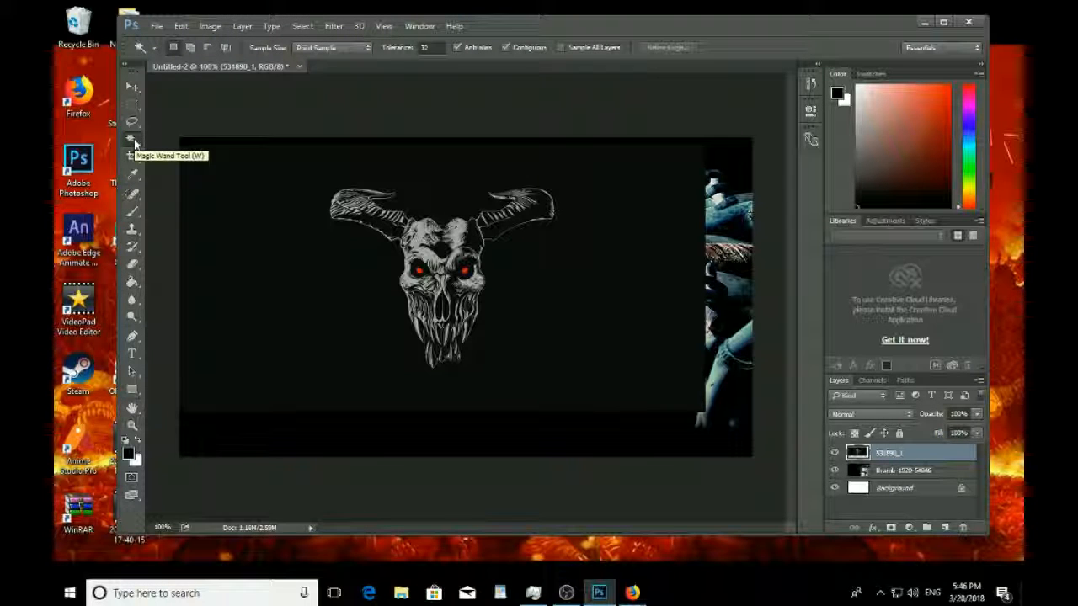
click(291, 288)
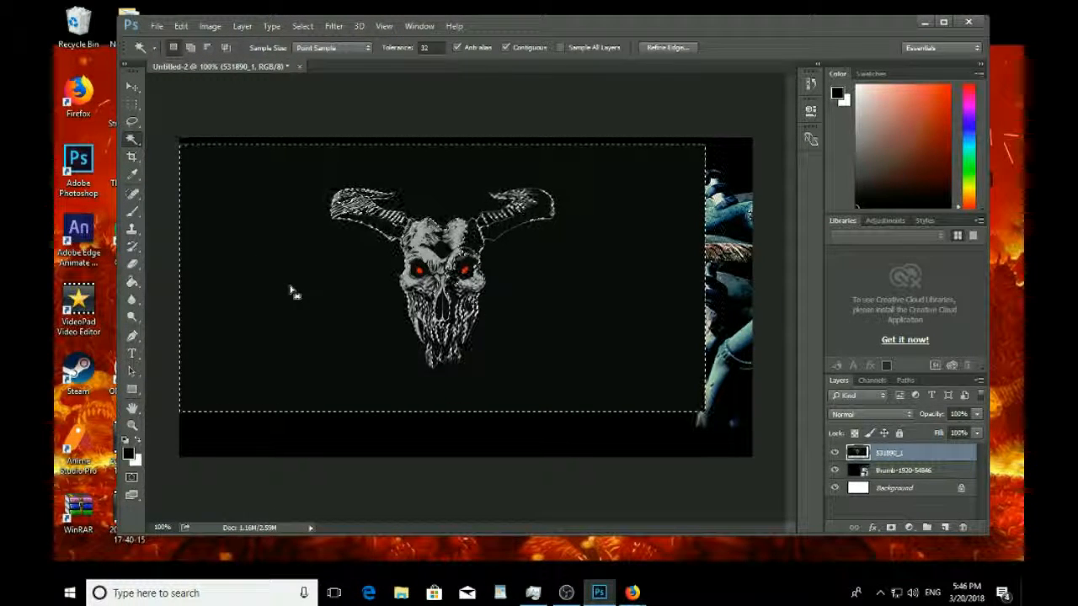
key(Delete)
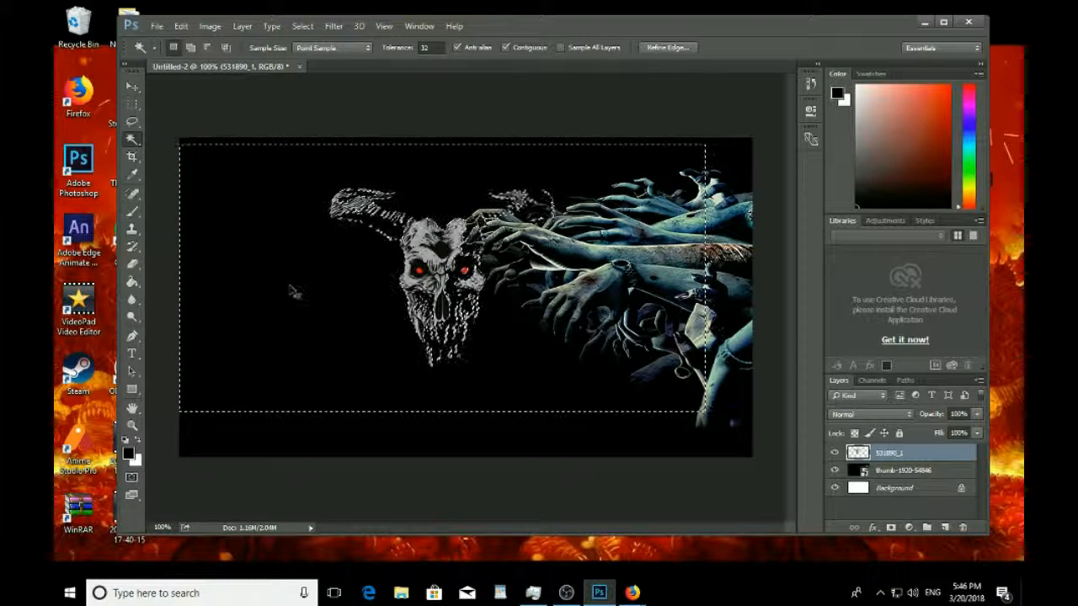
key(ctrl+d)
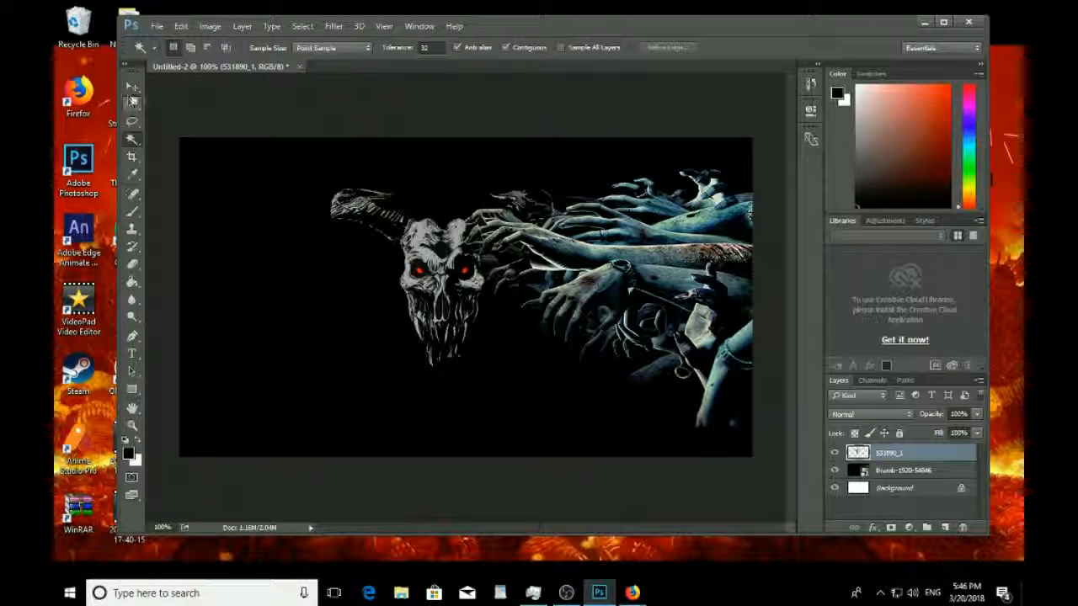
click(132, 87)
drag(450, 240, 309, 210)
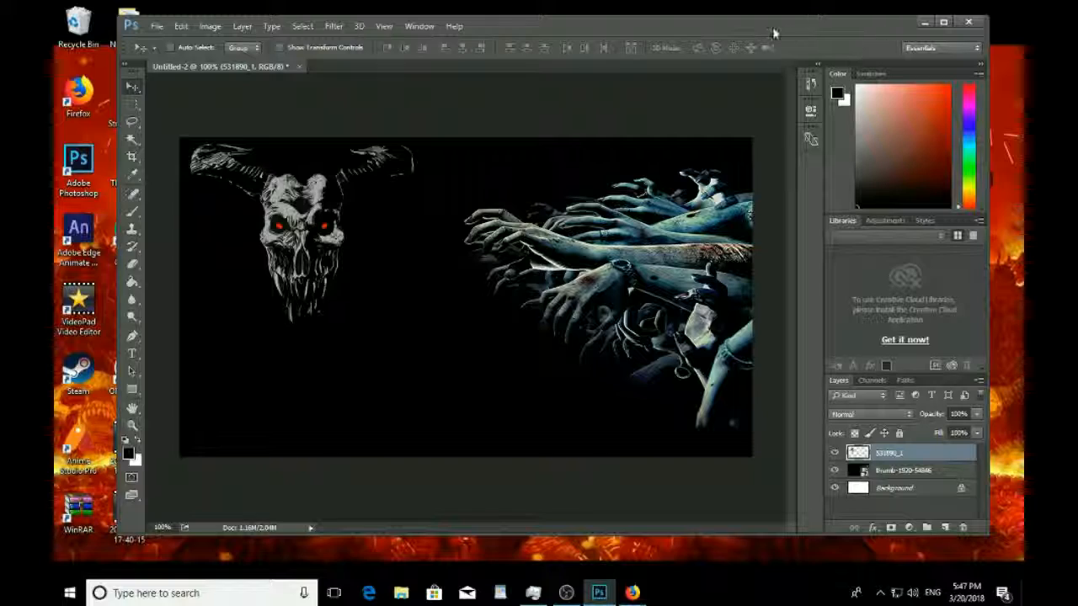
Place the 1200px-Wa_Kanji.svg image from the desktop, scaled to about 5.48% width and 4.74% height, below and right of the skull.
drag(786, 22, 896, 16)
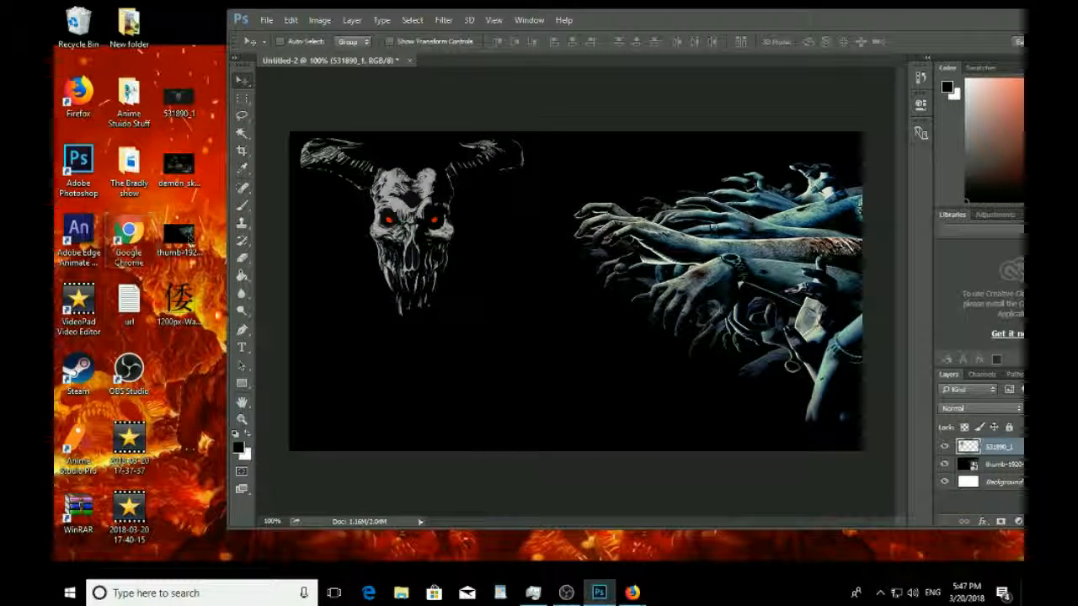
drag(184, 303, 565, 390)
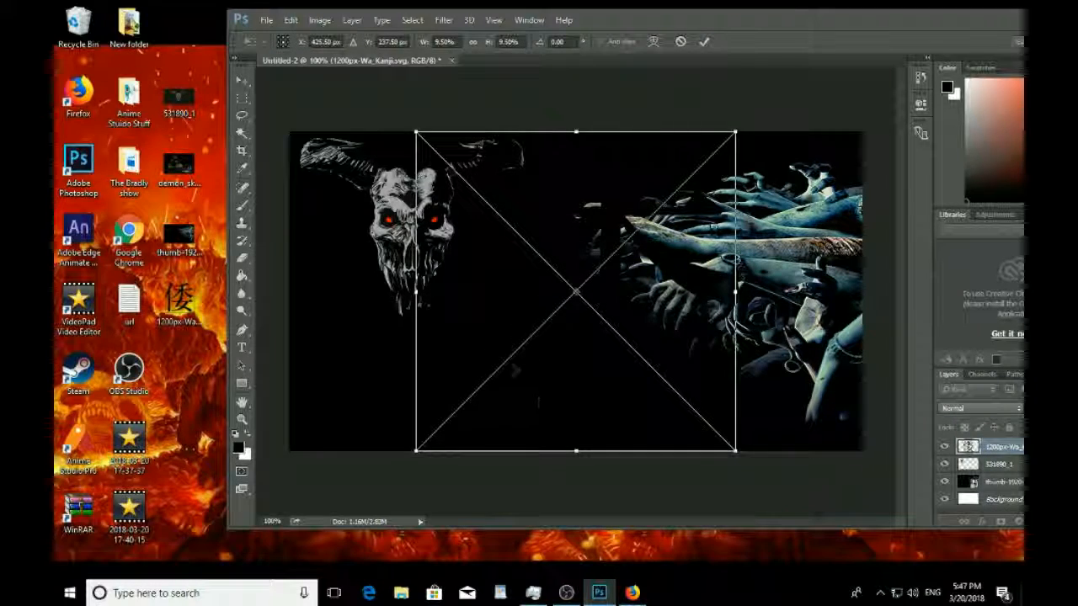
drag(549, 266, 454, 267)
drag(324, 452, 425, 423)
drag(432, 413, 446, 404)
drag(489, 364, 476, 411)
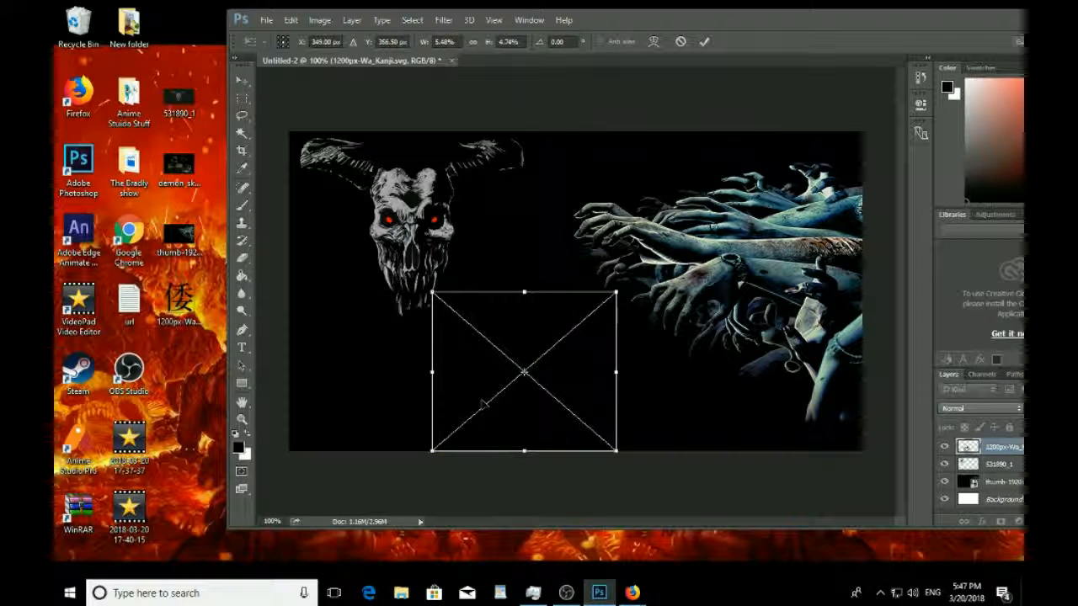
key(Return)
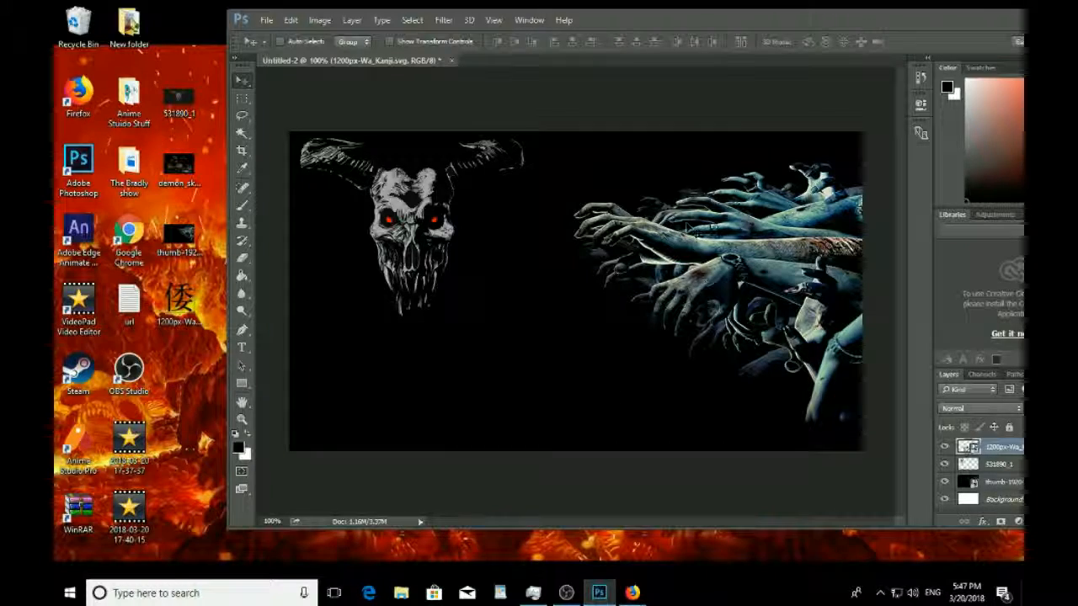
Move the Photoshop window back so the layer list is fully in view, and hide the hands layer.
drag(1010, 30, 878, 34)
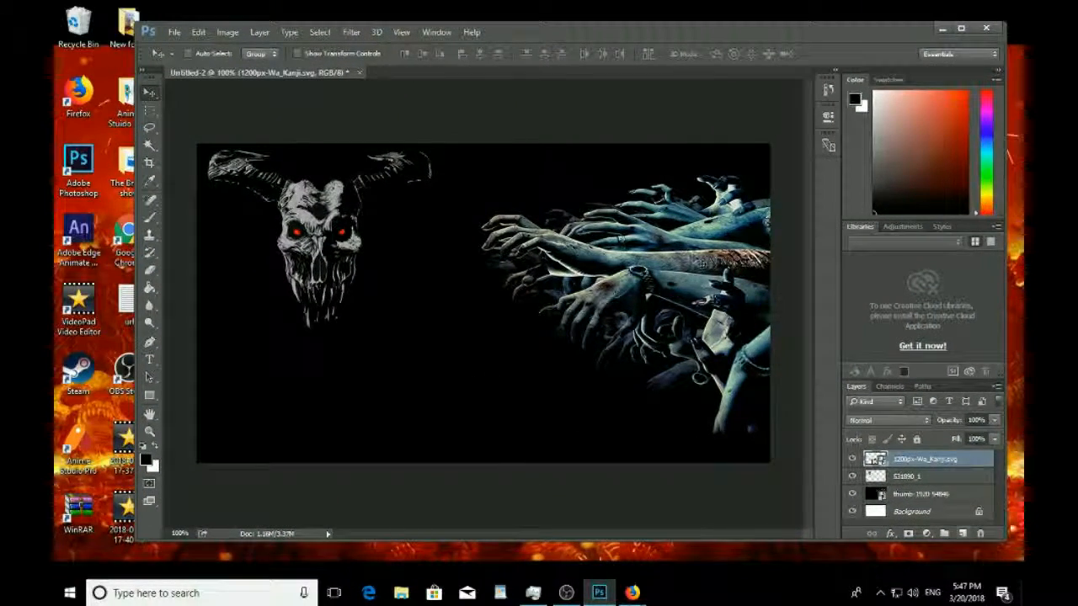
click(852, 494)
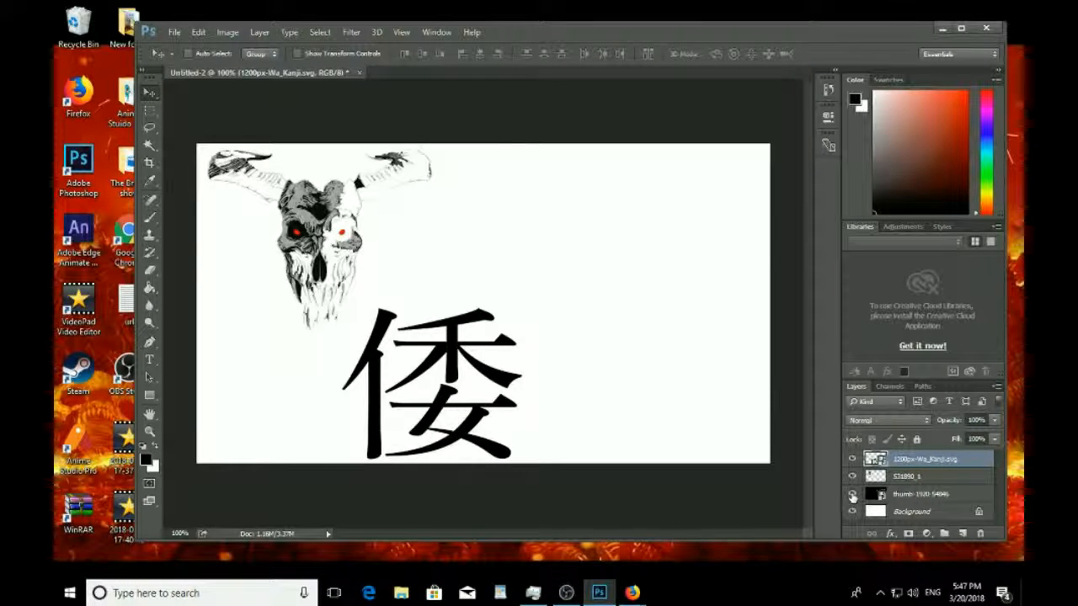
click(852, 494)
click(852, 495)
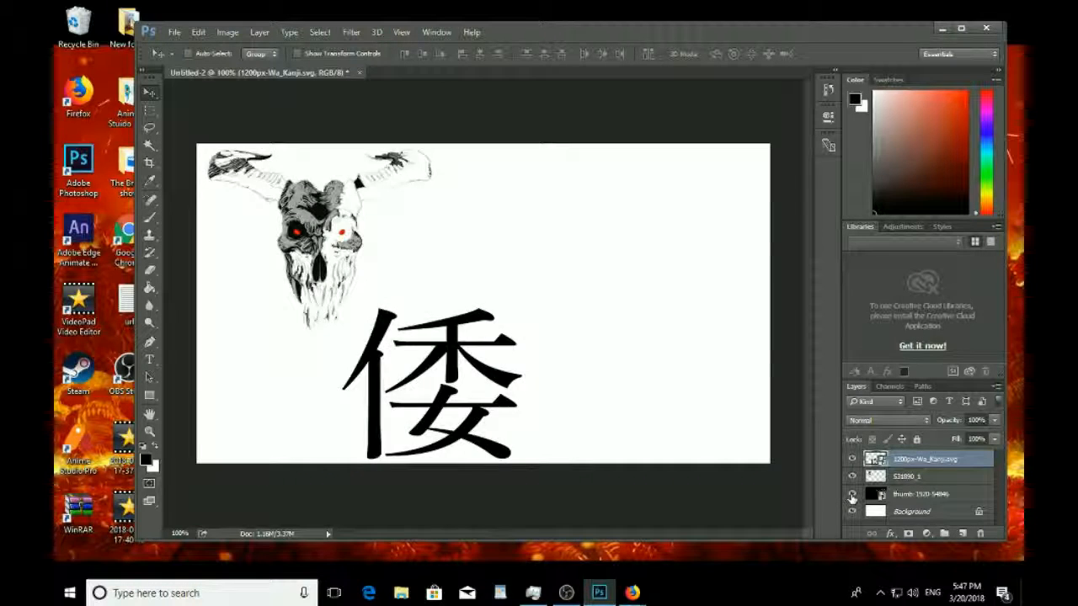
click(852, 495)
click(852, 495)
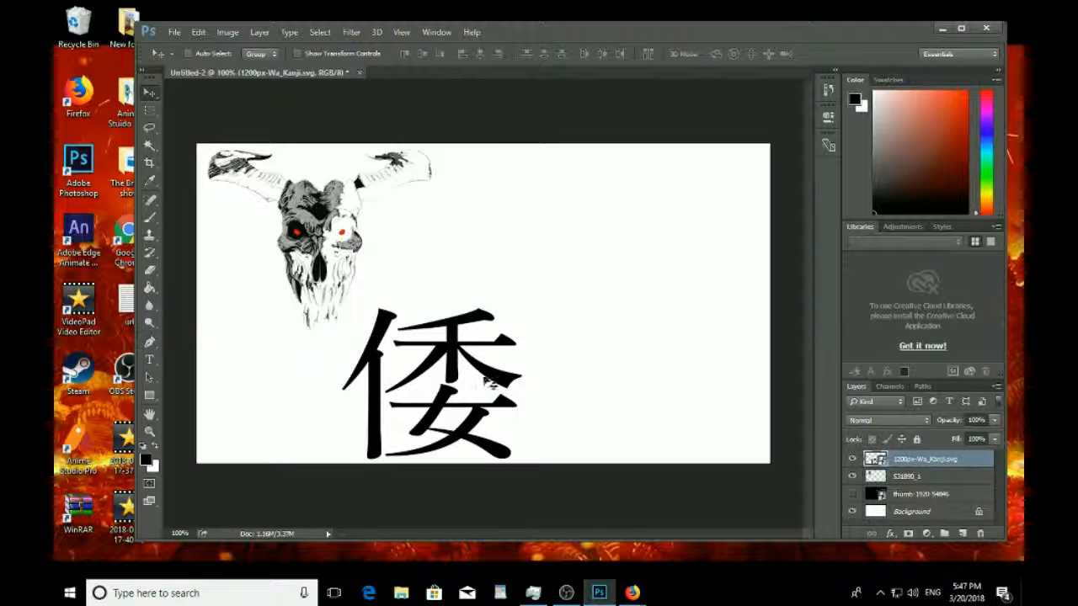
Rasterize the 1200px-Wa_Kanji.svg layer, and check the composition by showing the hands layer and hiding it again.
right_click(937, 461)
click(704, 305)
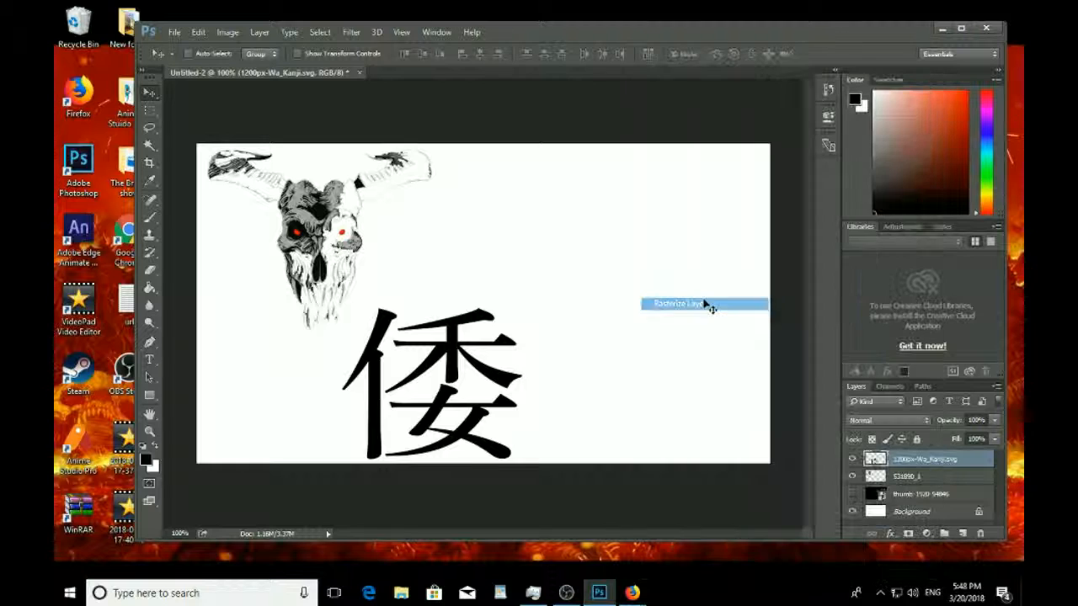
click(852, 494)
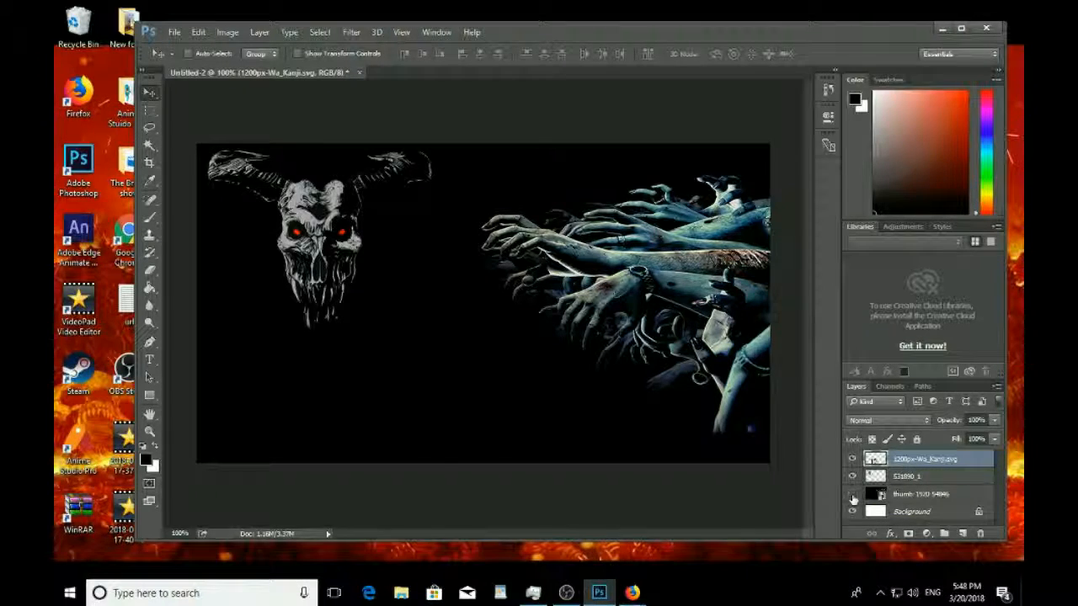
click(852, 494)
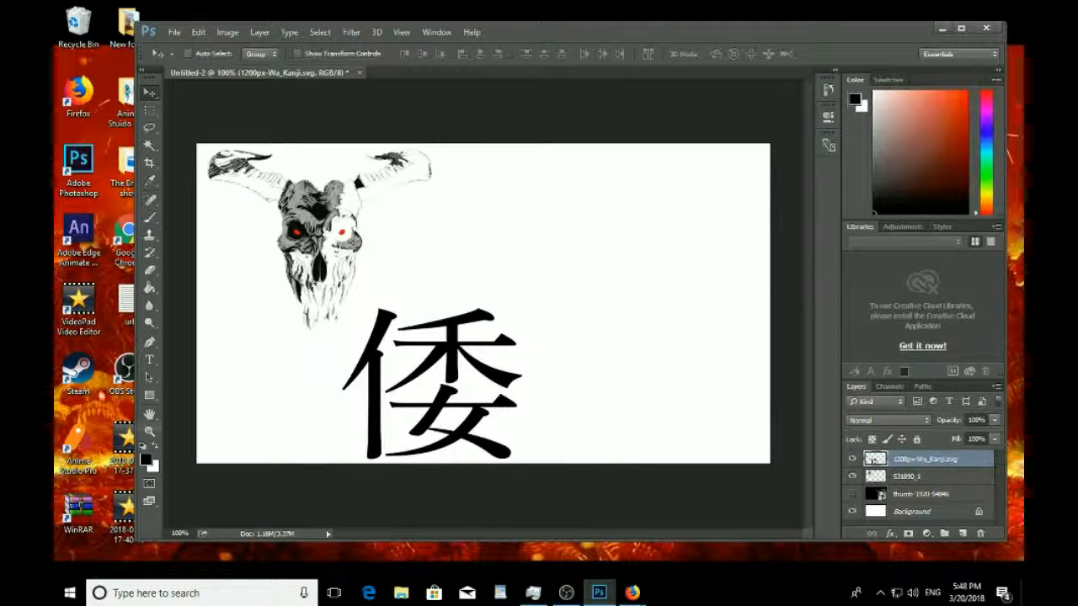
Fill all three separate parts of the black kanji with dark blue using the Paint Bucket, and show the hands layer again.
click(151, 287)
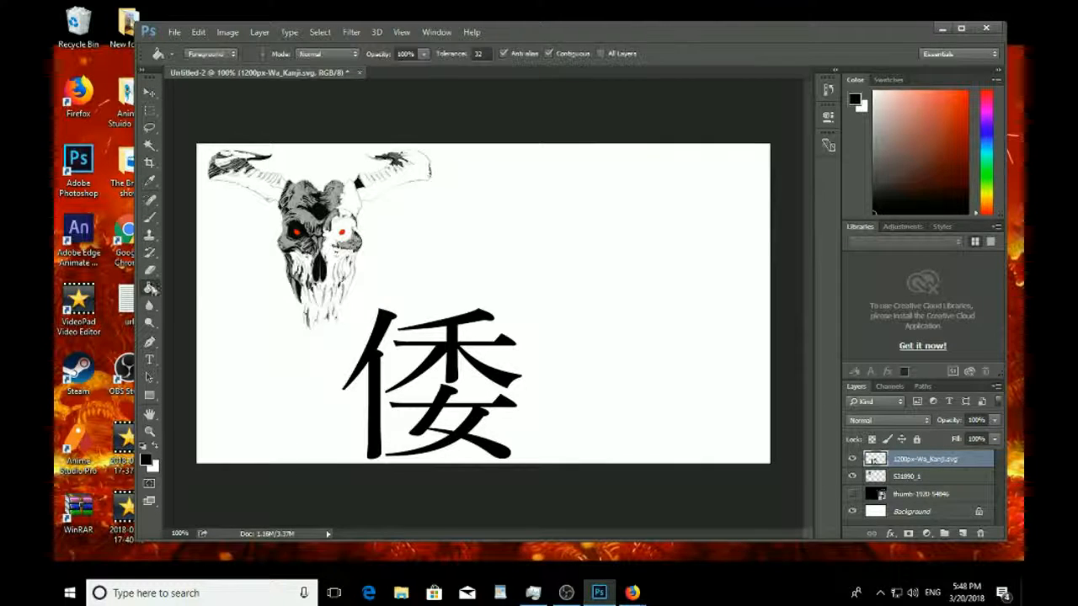
click(981, 136)
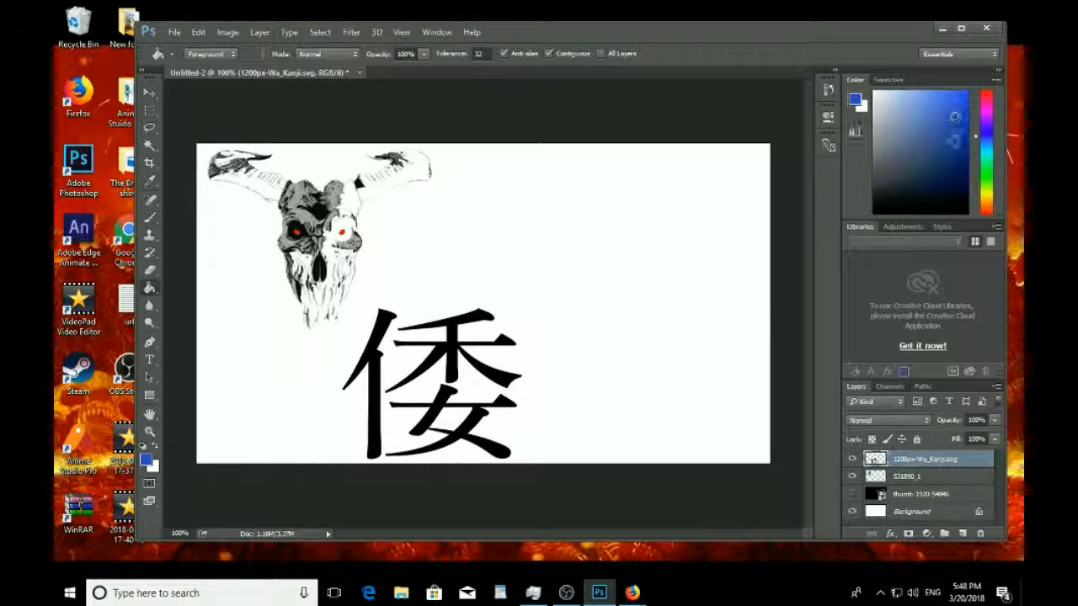
click(955, 152)
click(451, 347)
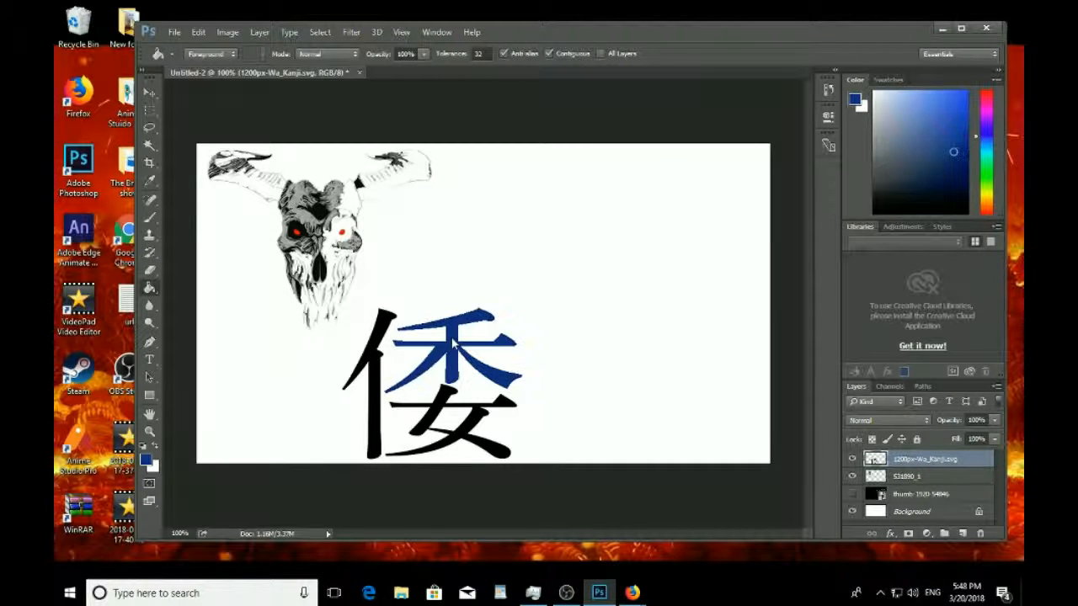
click(371, 370)
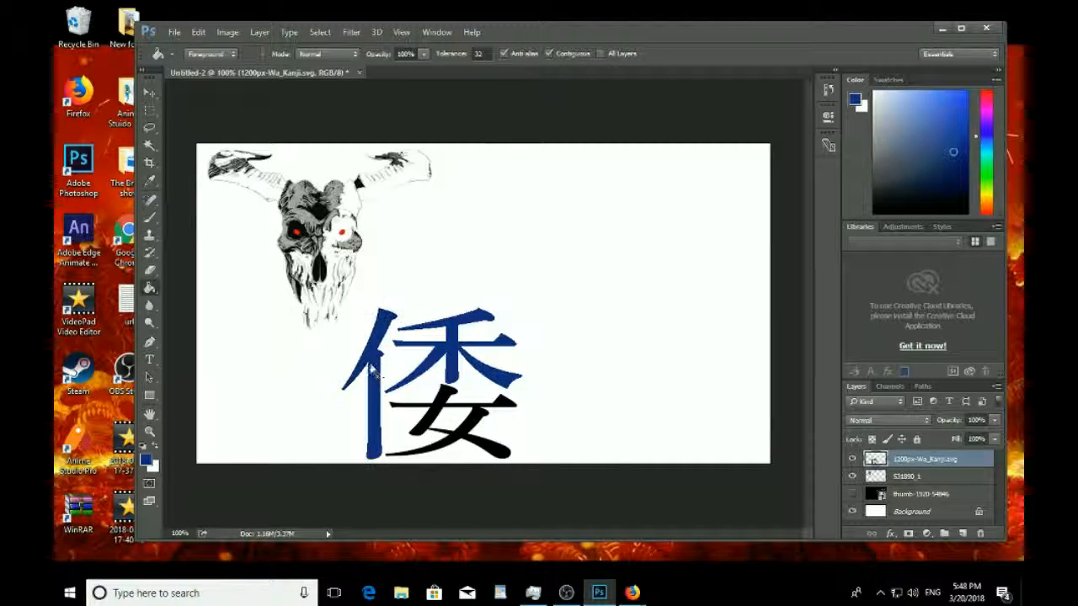
click(468, 433)
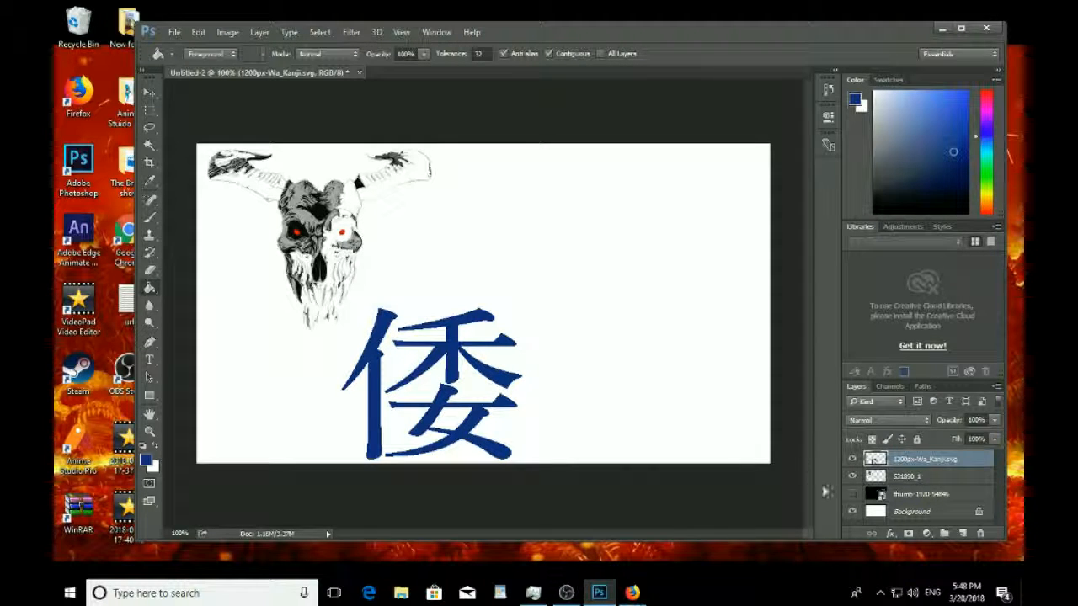
click(851, 494)
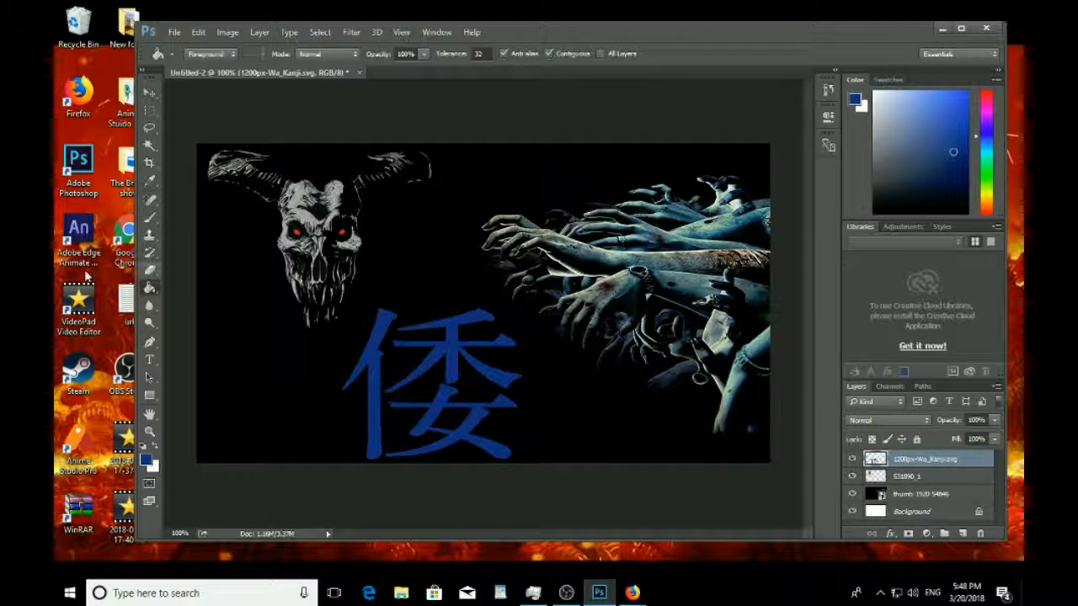
click(149, 322)
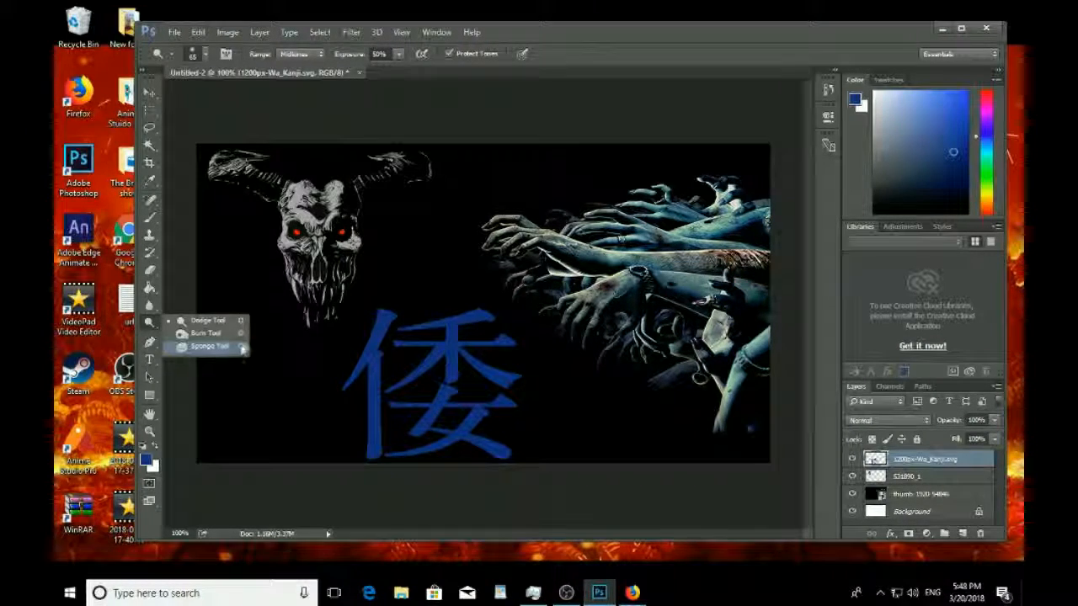
click(209, 346)
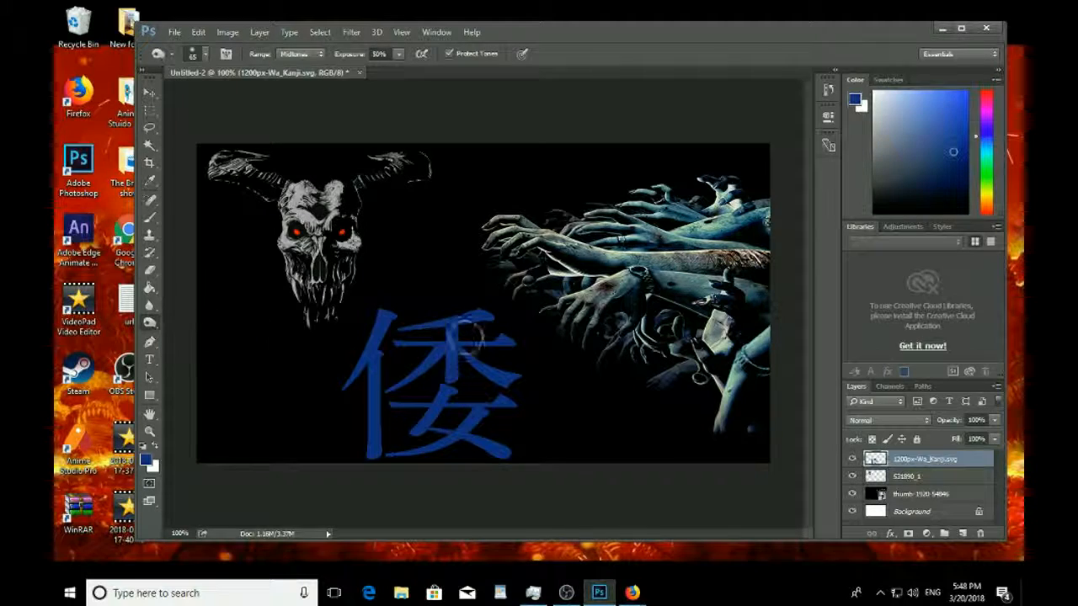
click(205, 54)
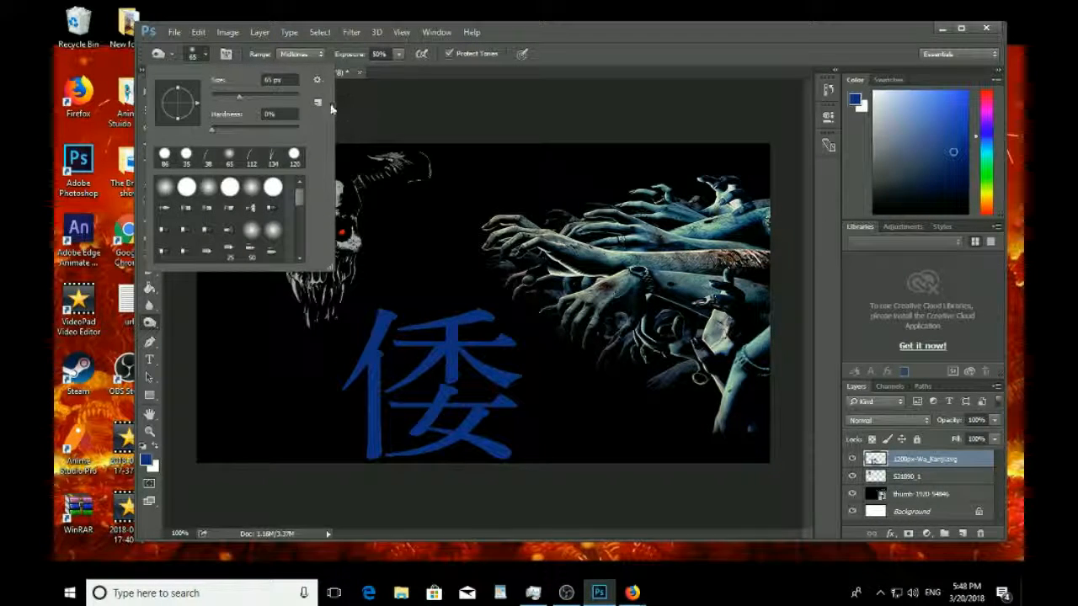
click(151, 327)
right_click(151, 327)
click(202, 334)
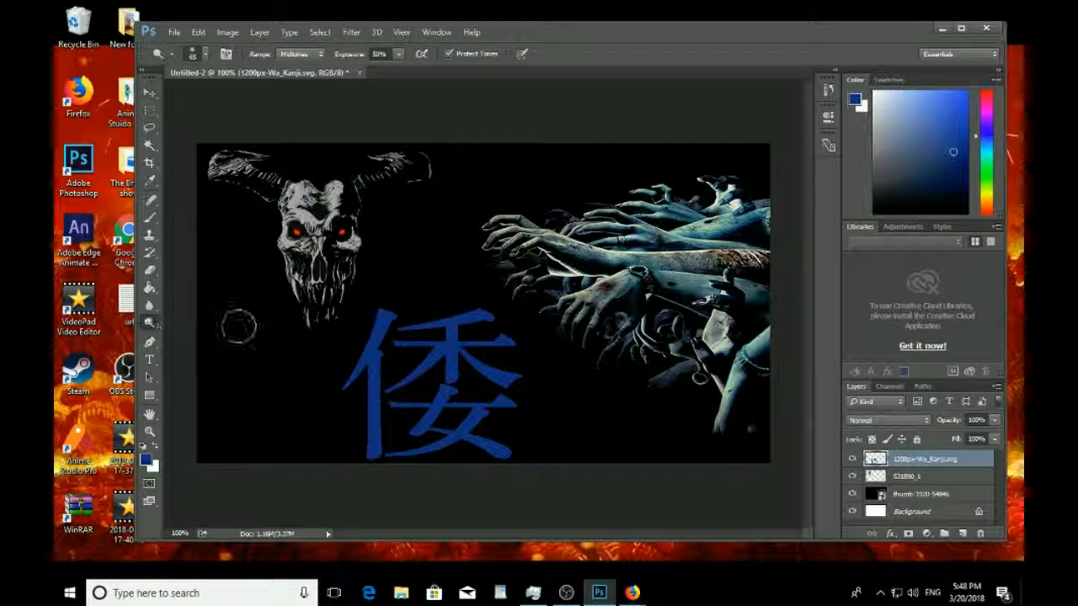
Float the document in its own window, and darken the strokes of the blue kanji with the Burn tool and a smaller brush.
right_click(157, 331)
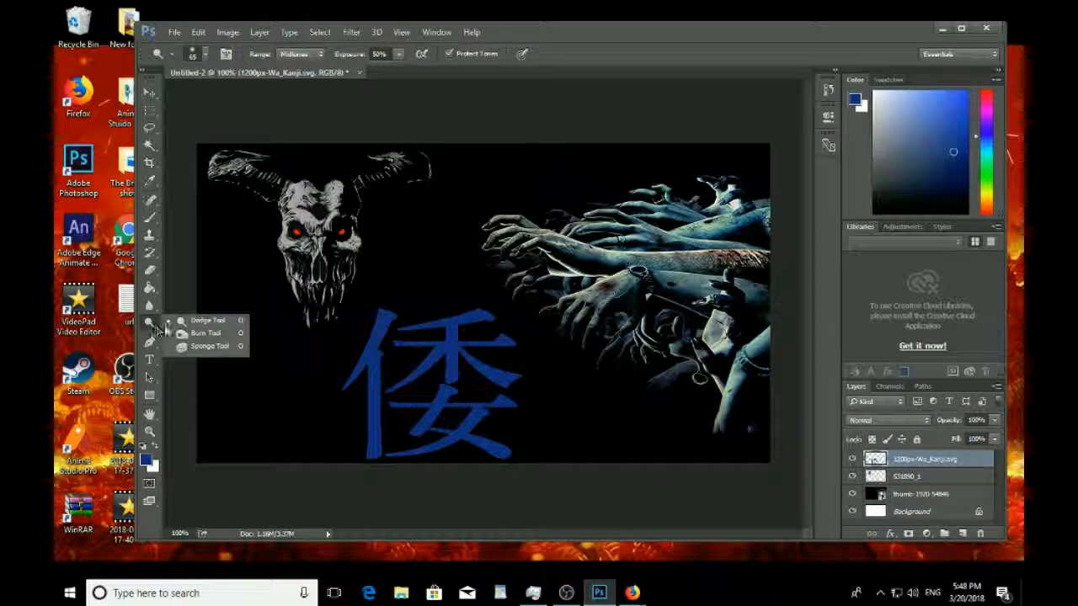
click(240, 337)
mouse_move(221, 72)
mouse_down()
mouse_move(206, 59)
mouse_move(232, 99)
mouse_move(225, 93)
mouse_up()
click(206, 59)
click(204, 59)
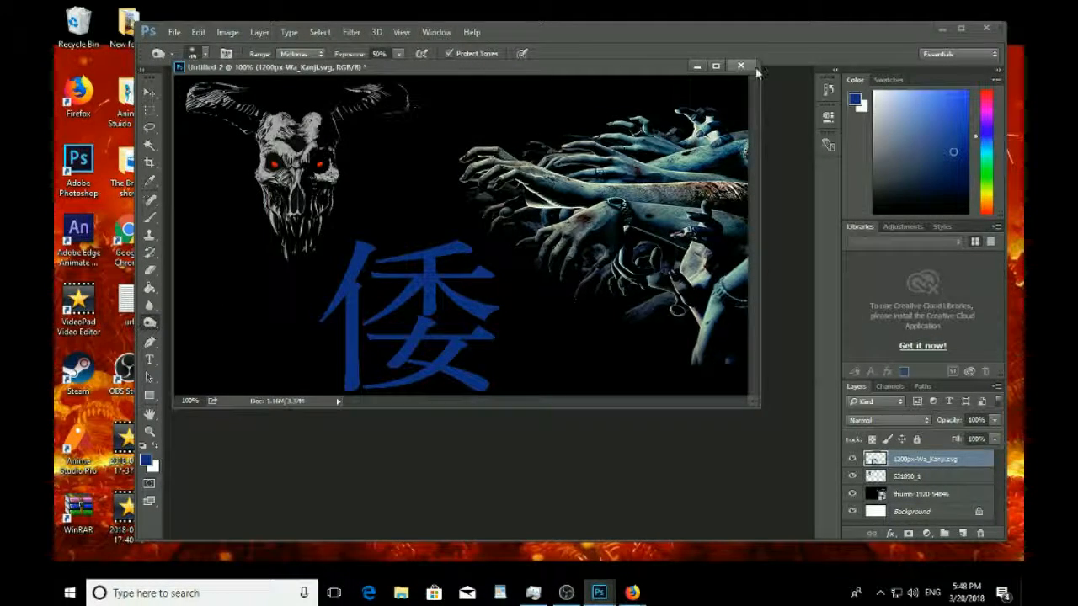
drag(664, 73, 666, 91)
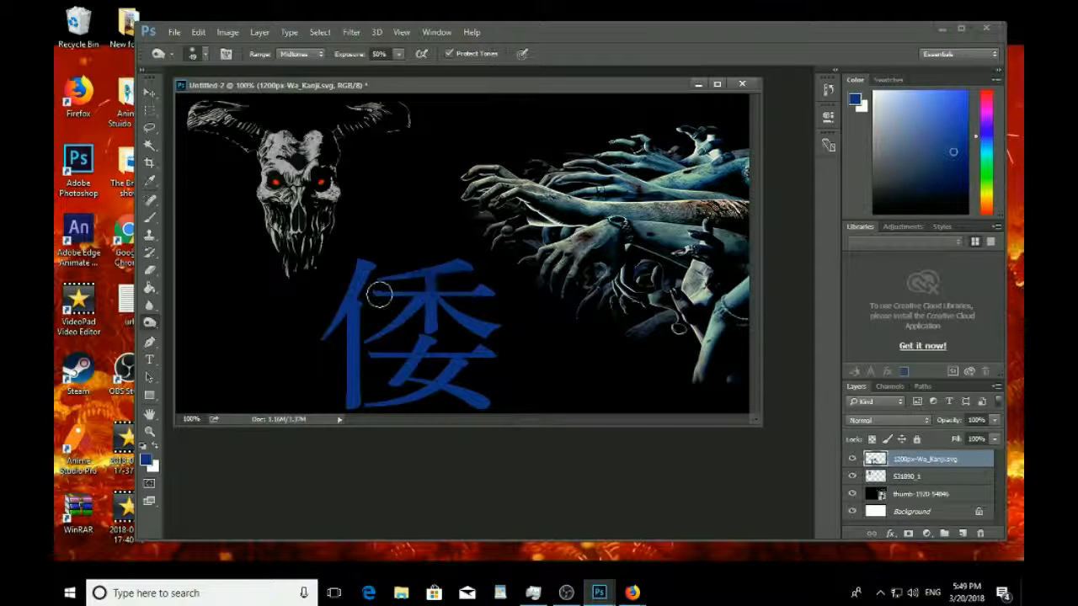
mouse_move(498, 322)
mouse_down()
mouse_move(475, 336)
mouse_move(488, 356)
mouse_move(455, 366)
mouse_move(452, 378)
mouse_move(497, 401)
mouse_move(348, 399)
mouse_move(335, 350)
mouse_move(367, 252)
mouse_up()
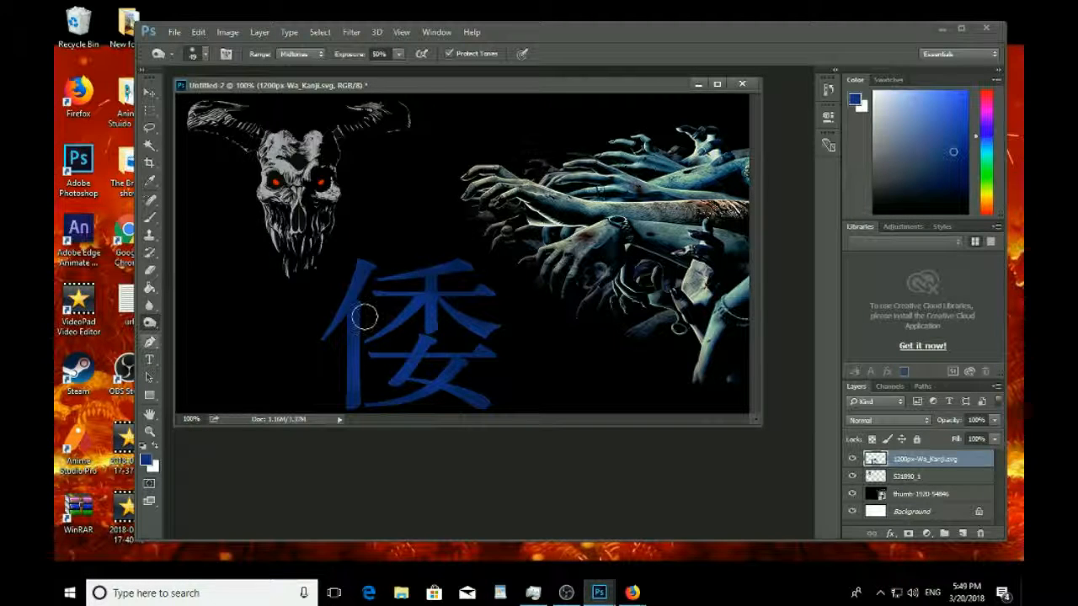
Hide the 531890_1 skull layer, and move the blue kanji to the upper-left area of the canvas, keeping its layer visible.
click(851, 459)
click(851, 458)
click(852, 477)
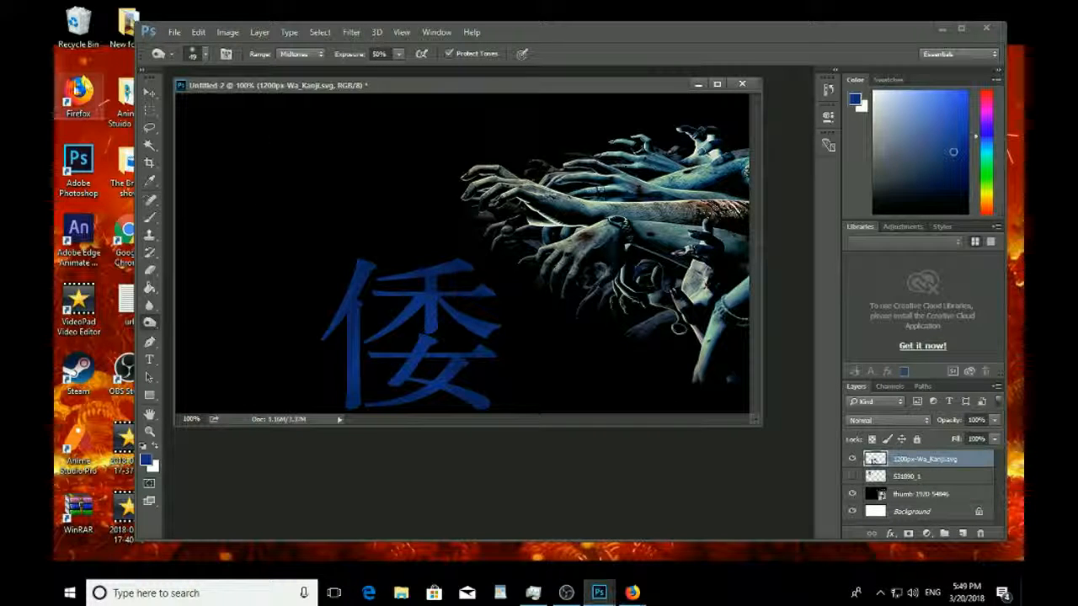
click(149, 92)
drag(383, 315, 245, 187)
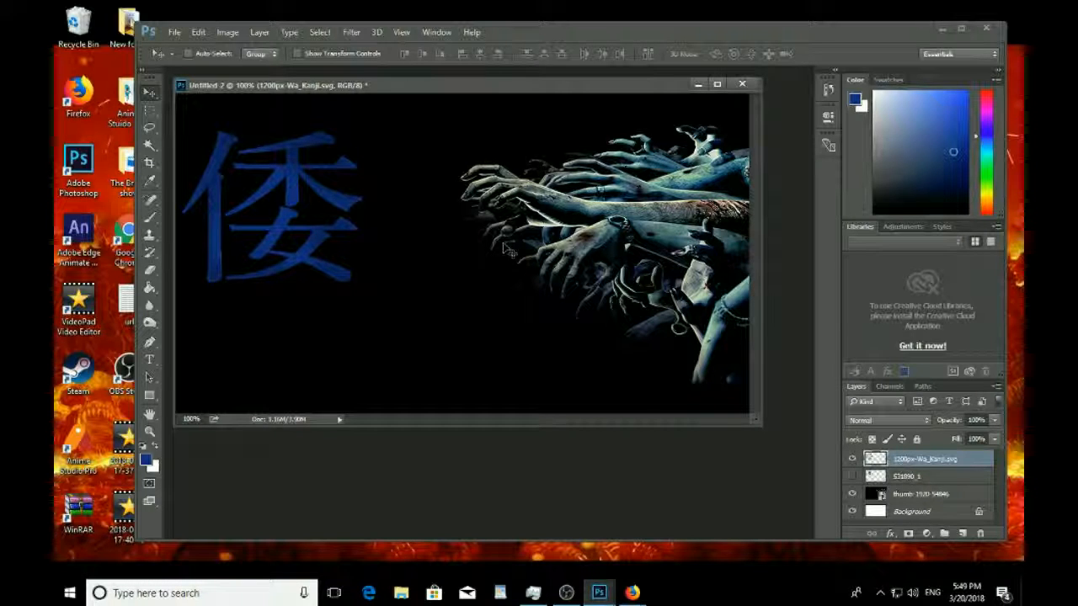
click(850, 458)
click(851, 458)
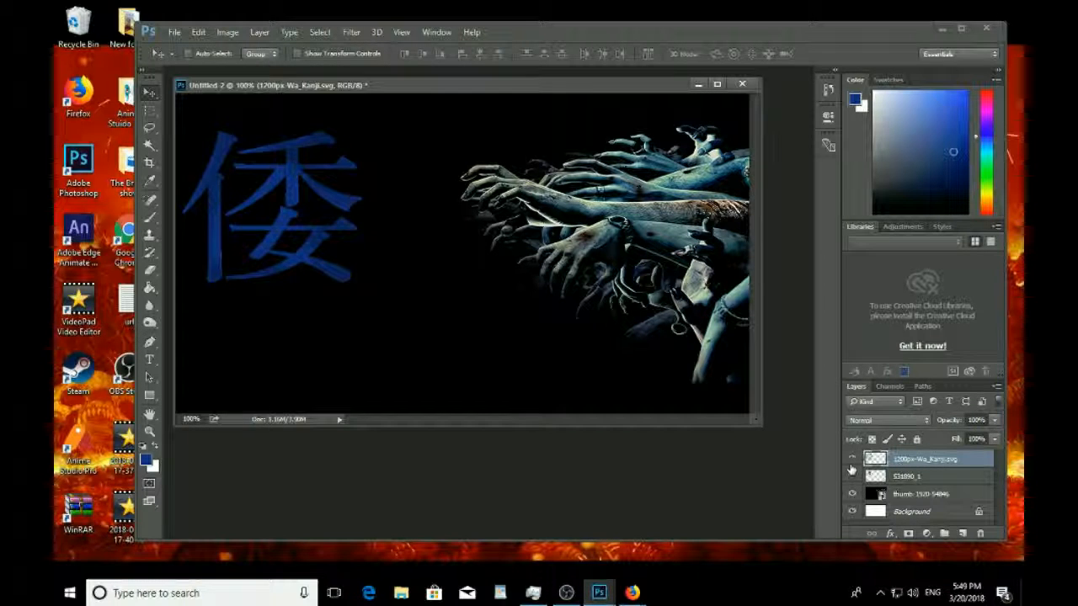
Hide the kanji layer, show the 531890_1 skull layer, and move the skull onto the hands at the canvas's right side.
click(851, 459)
click(851, 476)
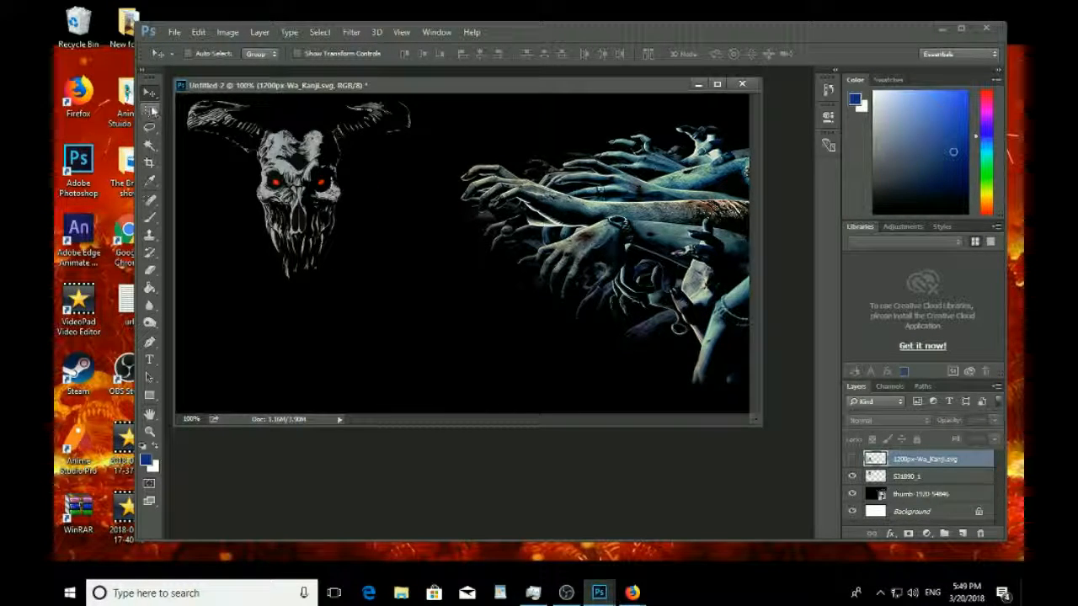
click(905, 476)
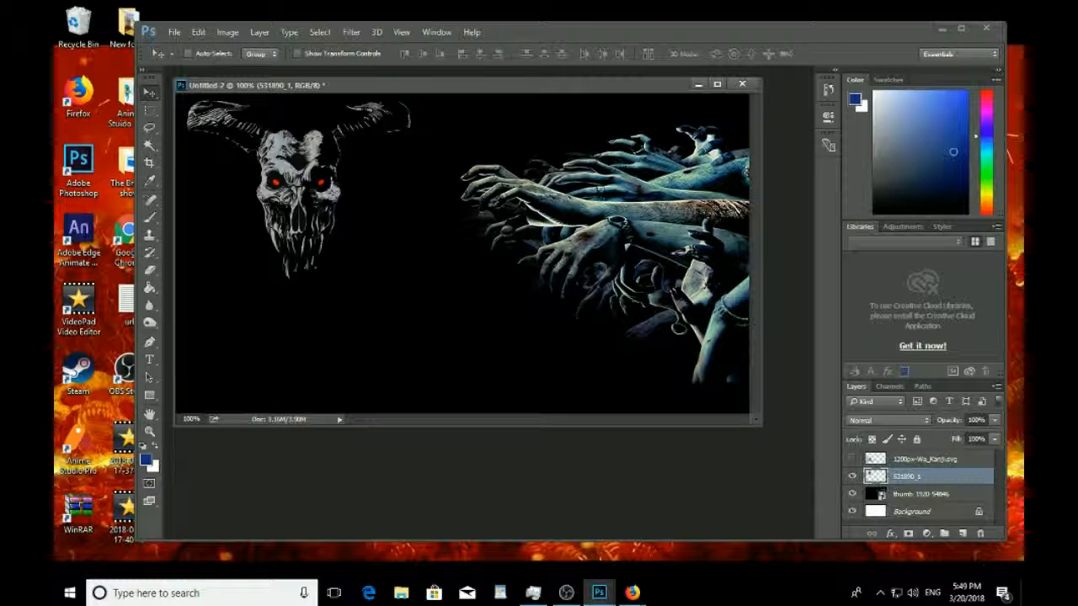
drag(340, 160, 391, 187)
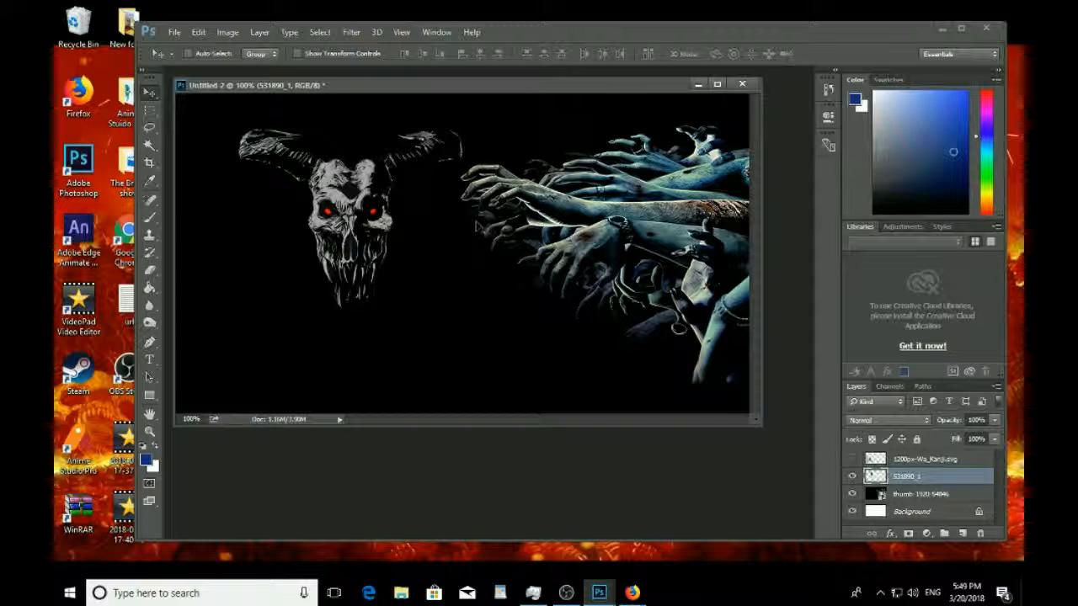
drag(370, 192, 681, 238)
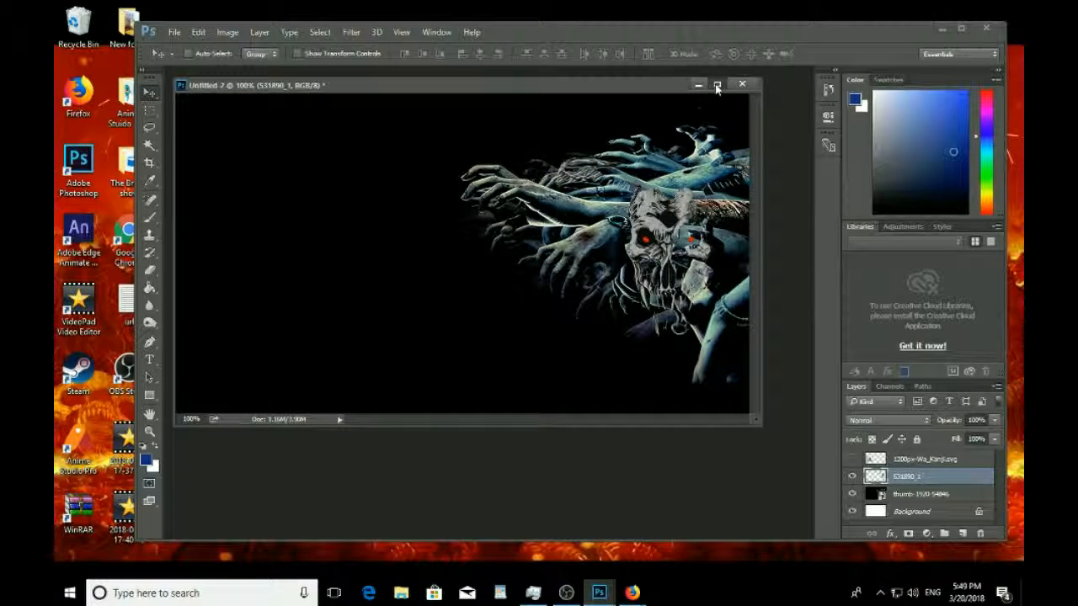
Shift the skull slightly up and to the right over the hands in an enlarged document view, and restore the floating window.
key(Tab)
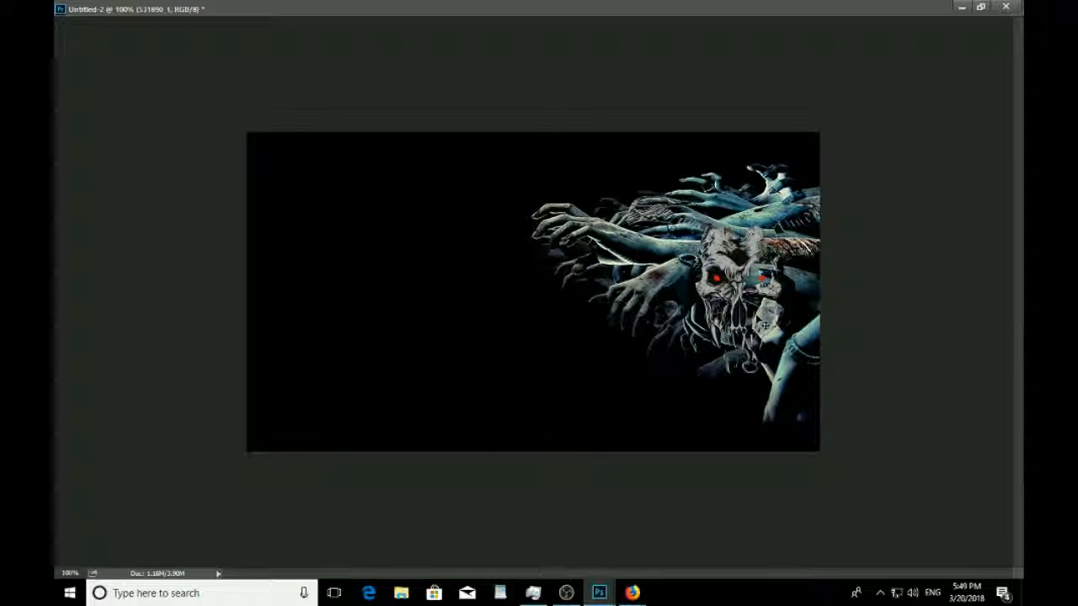
drag(759, 277, 781, 270)
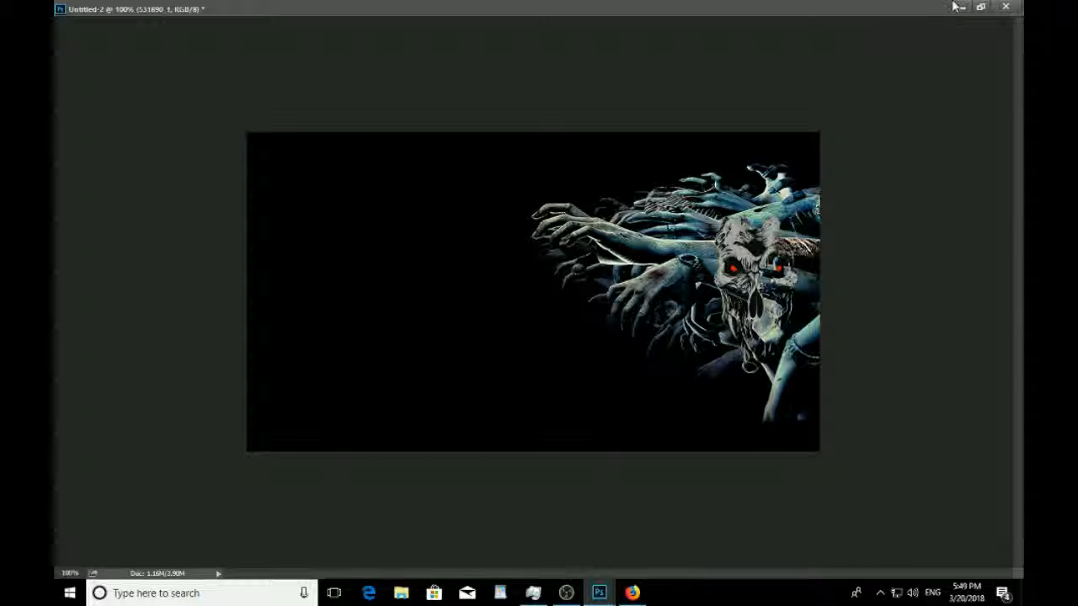
click(980, 7)
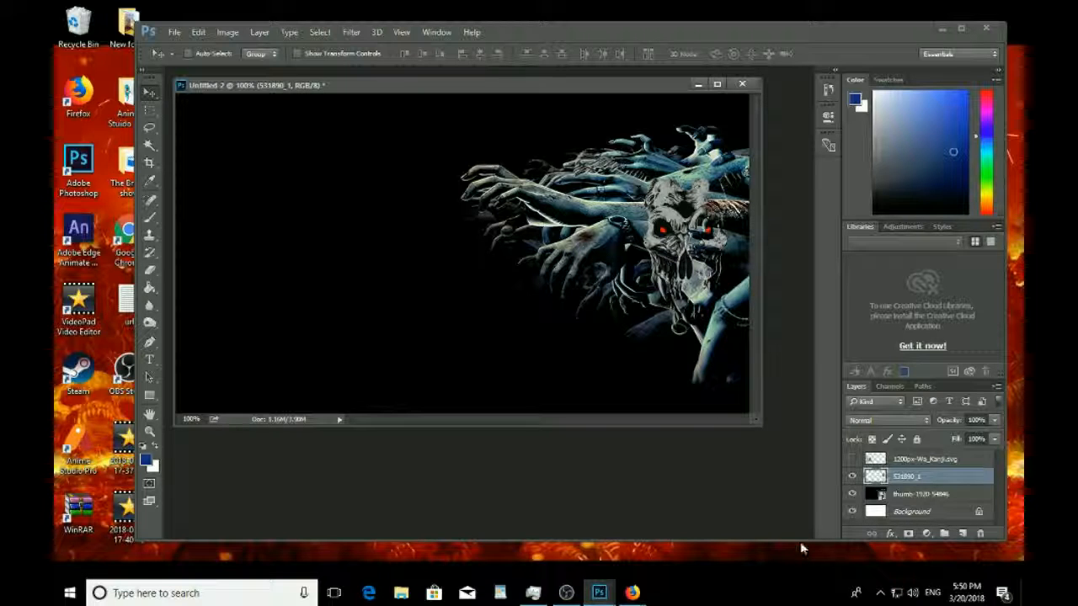
Show the 1200px-Wa_Kanji.svg layer again, nudge the skull slightly left, and move the kanji up to the canvas's upper-left area.
click(852, 459)
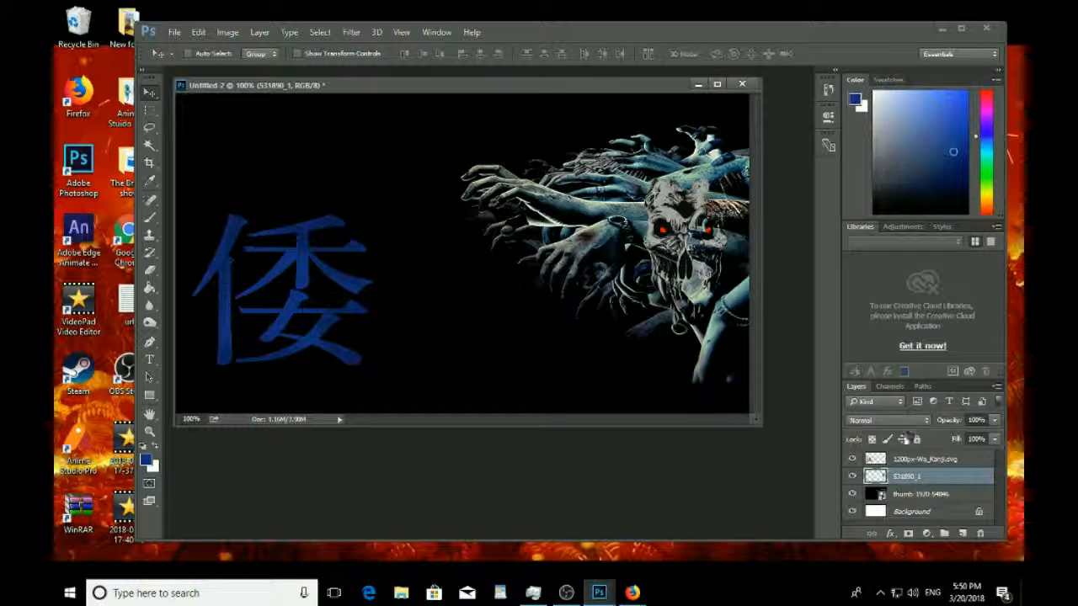
click(922, 460)
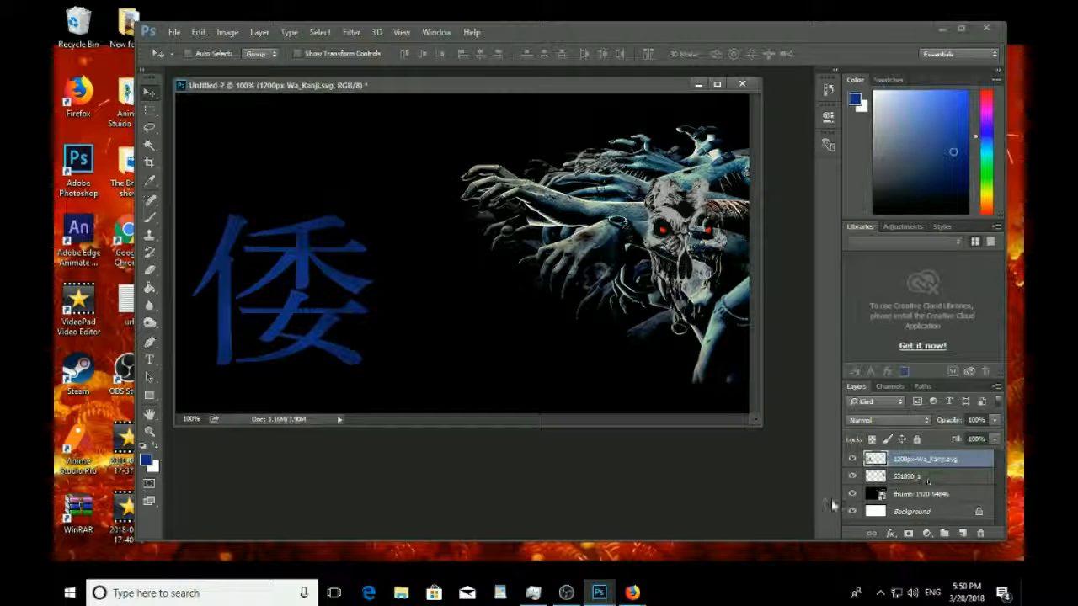
click(912, 476)
drag(665, 236, 664, 187)
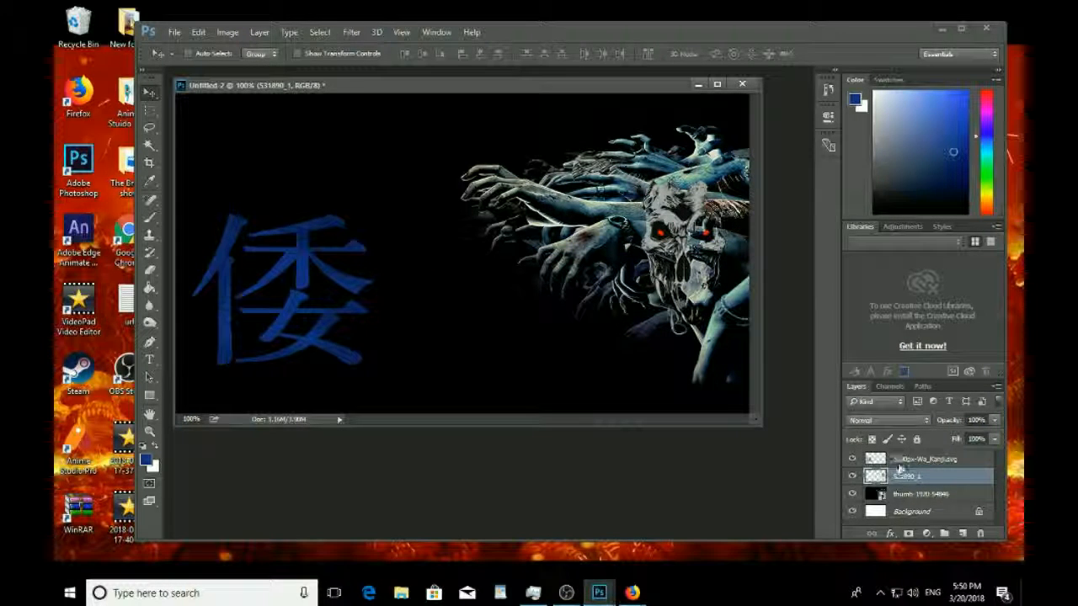
click(899, 460)
drag(278, 320, 285, 243)
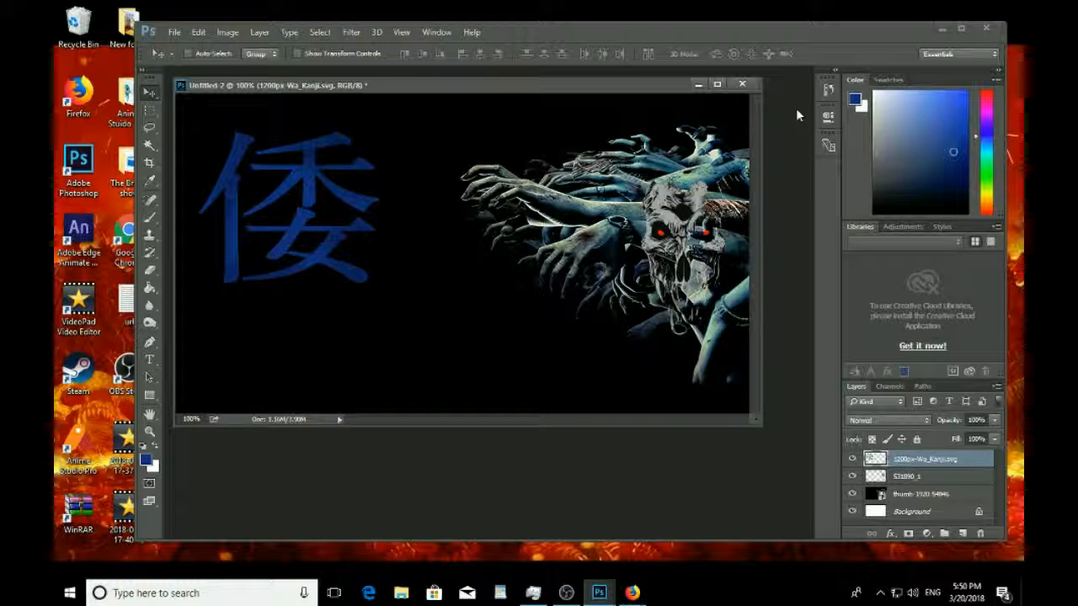
Set a light grayish-blue foreground colour and reduce the Brush tool's size to a small tip.
drag(901, 135, 883, 109)
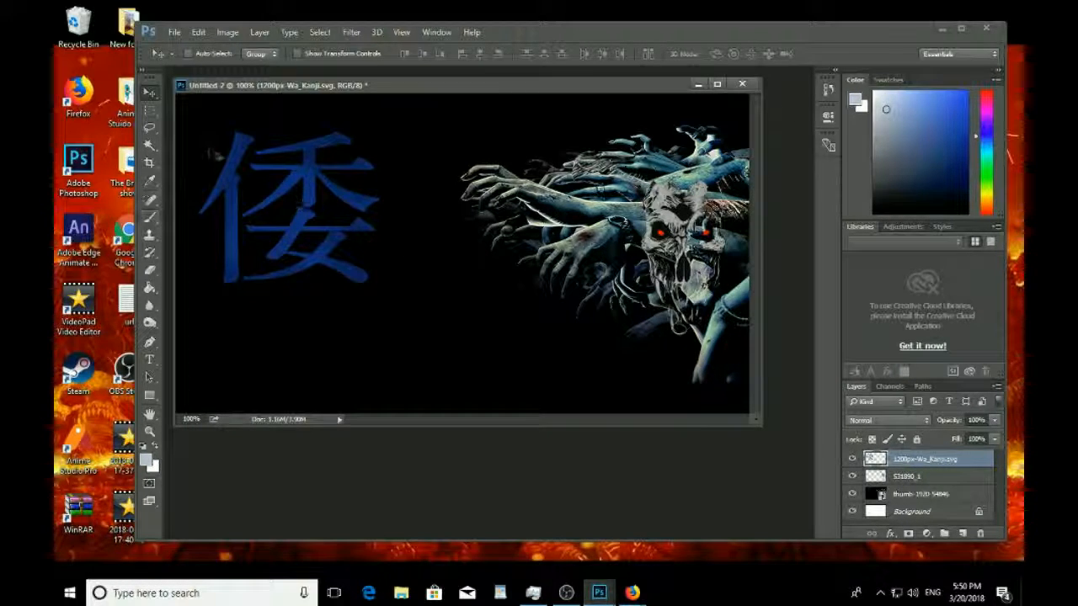
click(151, 217)
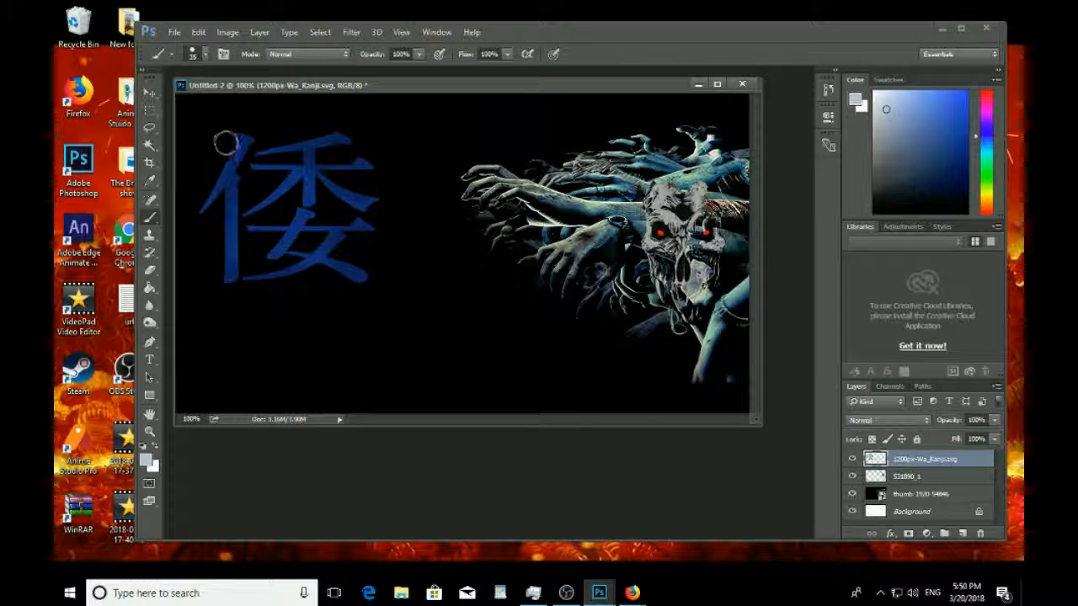
click(205, 55)
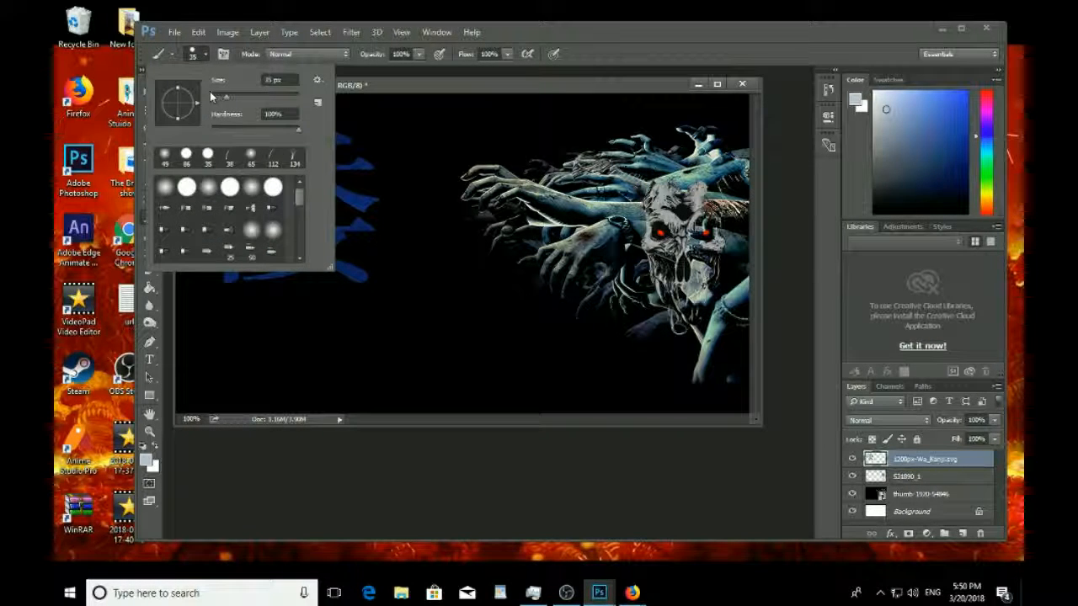
click(216, 99)
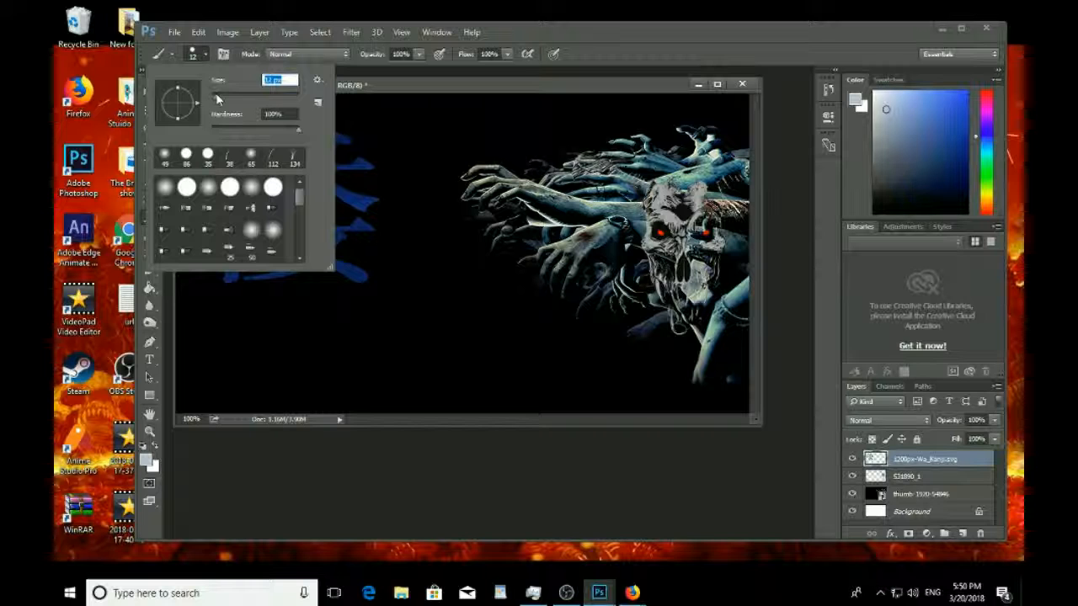
drag(216, 99, 215, 100)
click(205, 56)
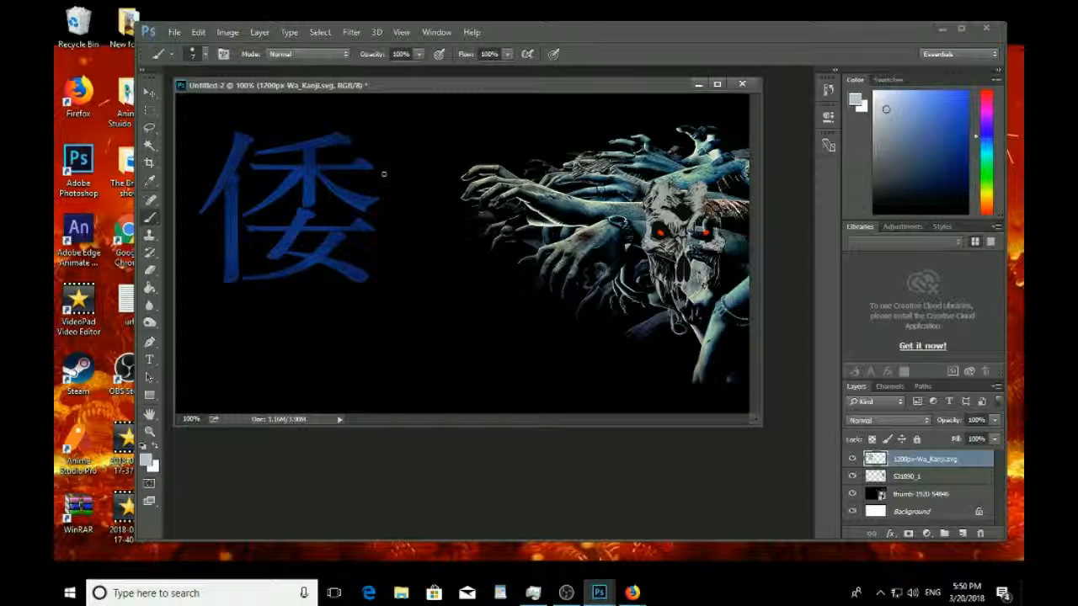
Quick-export the composition as a PNG named Untitled-2 to the Desktop folder.
click(174, 34)
mouse_move(200, 228)
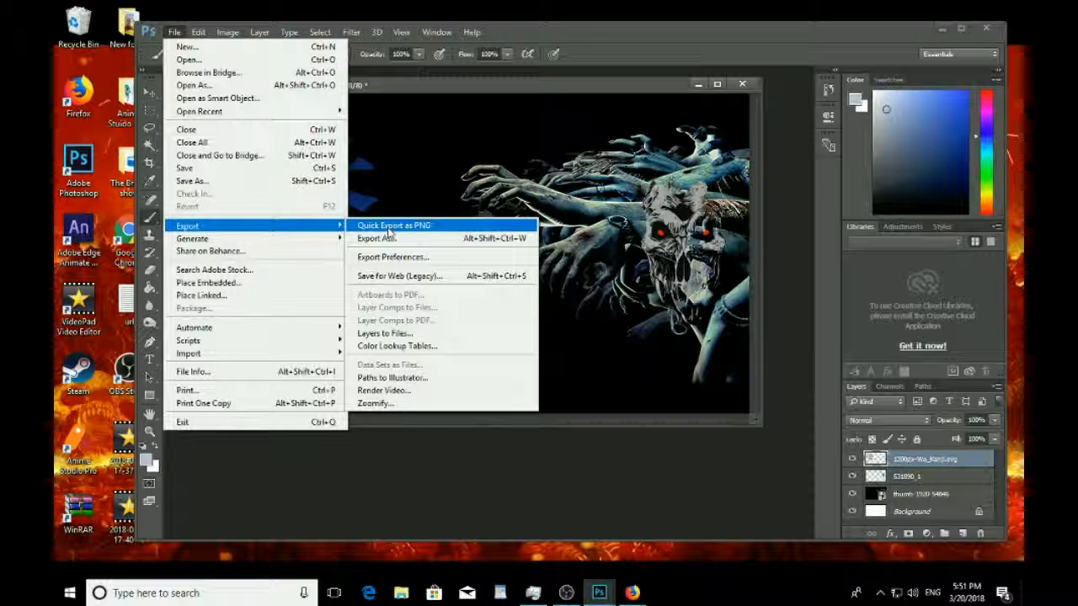
click(390, 226)
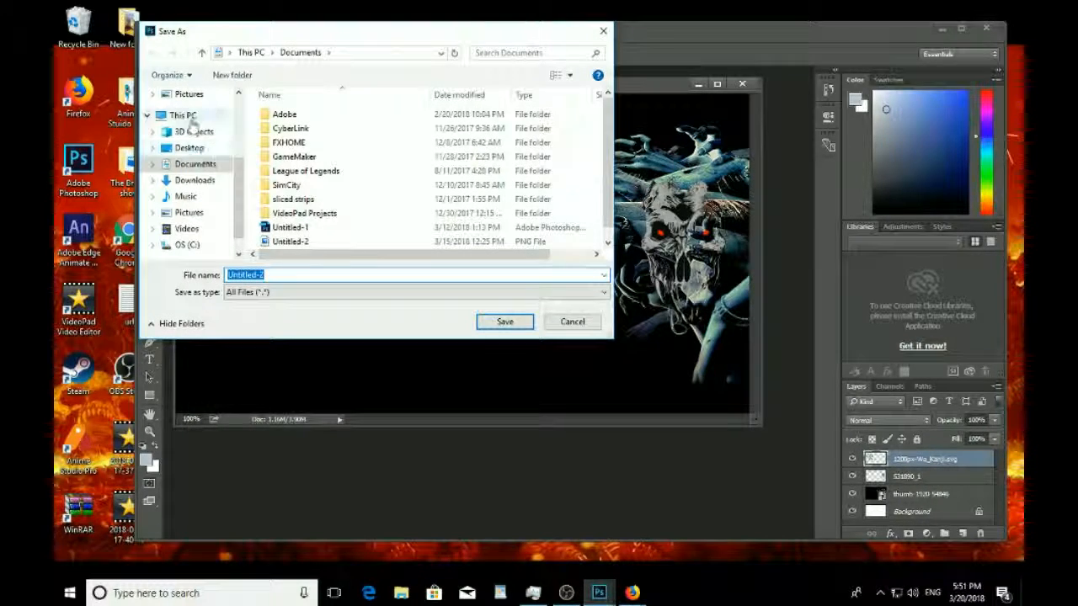
scroll(181, 126, up, 1)
scroll(193, 133, up, 1)
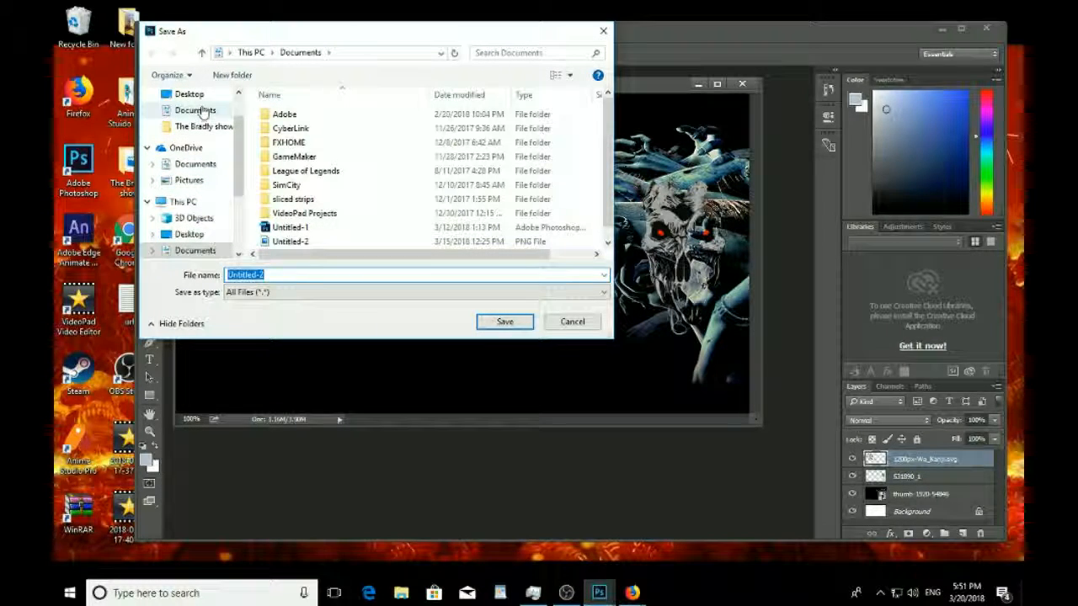
click(202, 94)
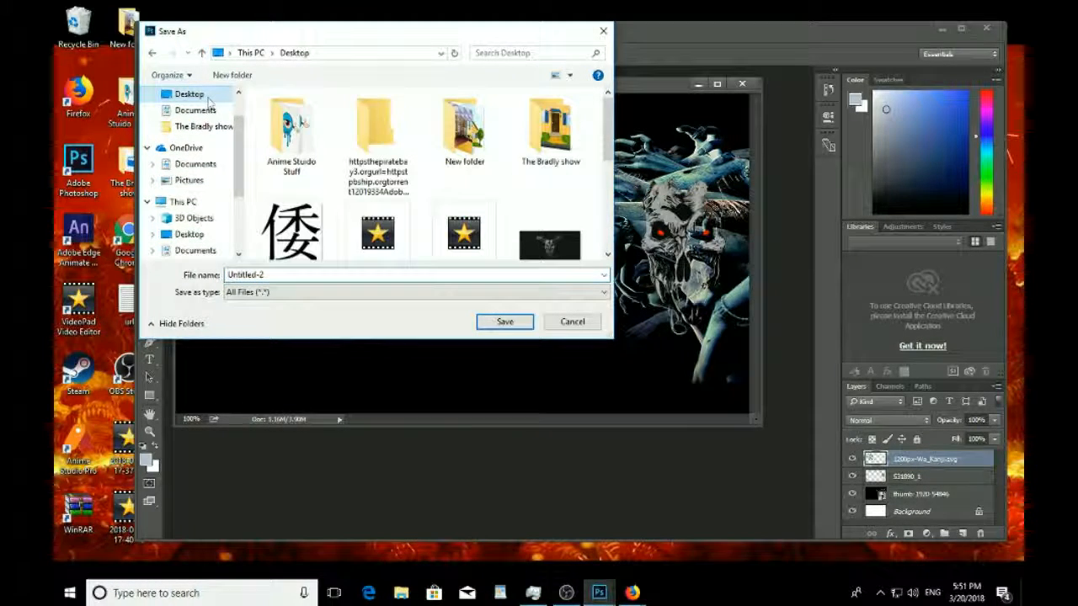
click(494, 322)
Close the Desktop folder window, minimize Photoshop, and open the exported Untitled-2 image from the desktop to check it.
key(super+e)
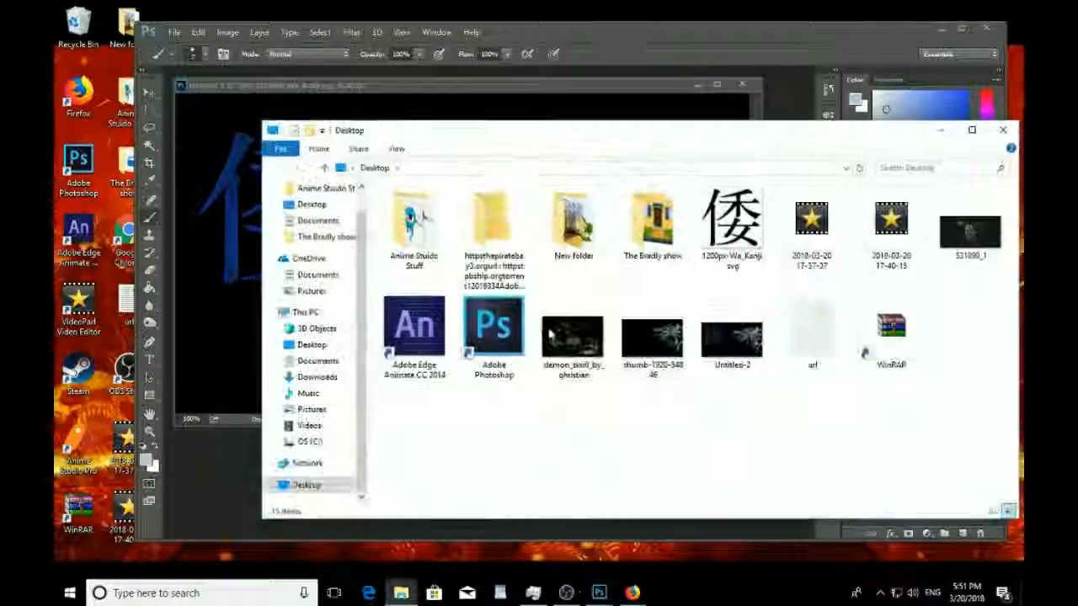
click(1002, 130)
click(942, 31)
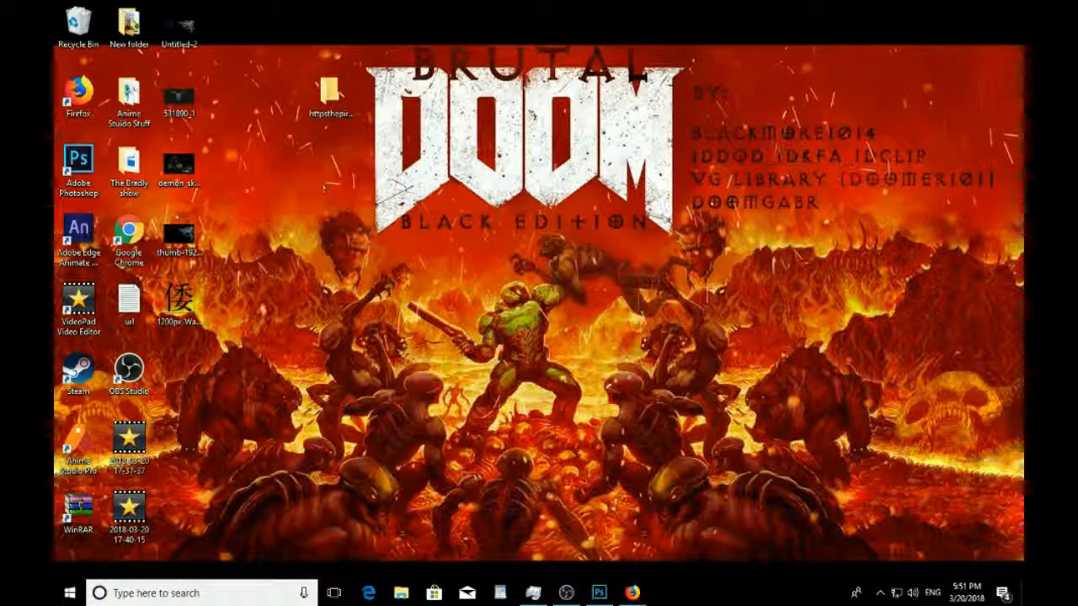
double_click(179, 32)
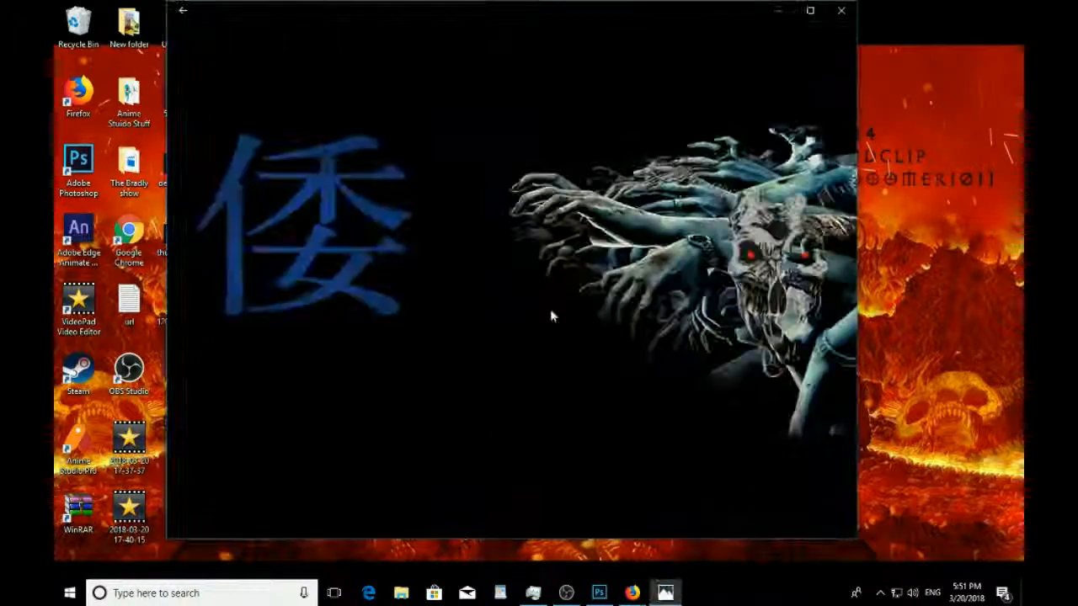